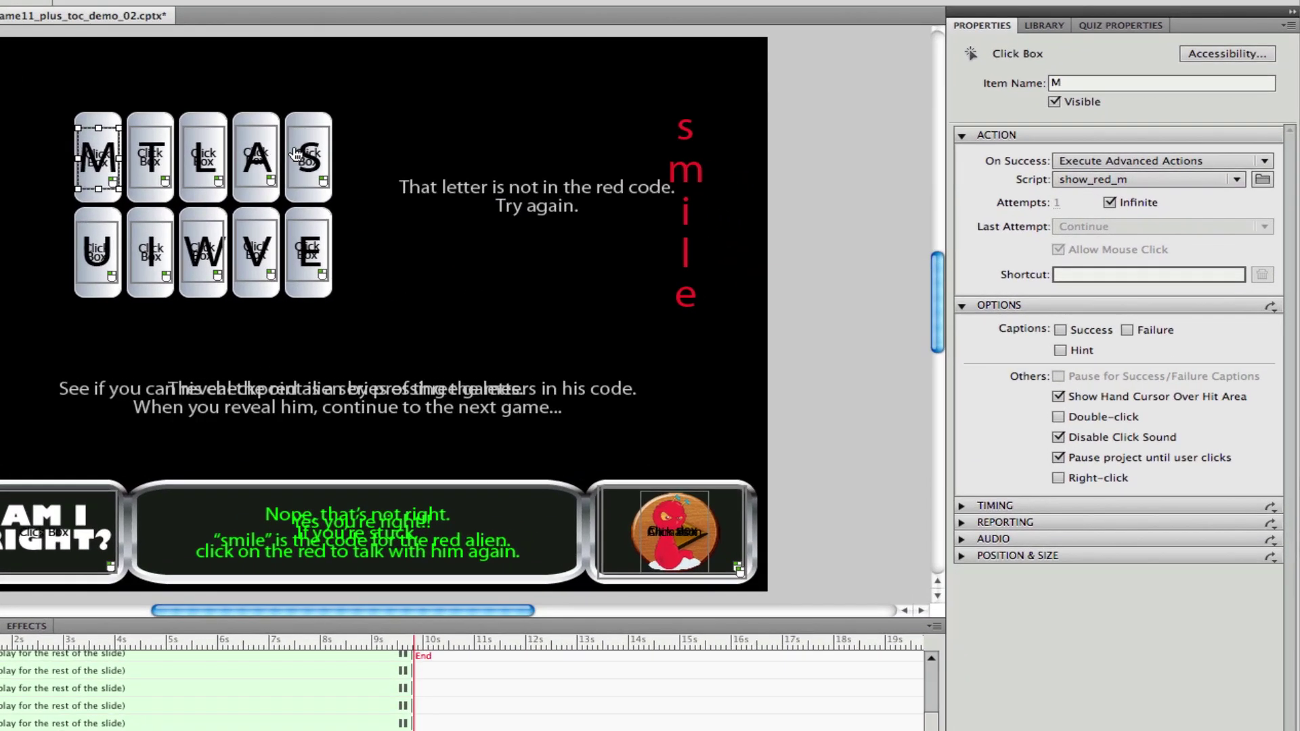
Step: Inspect the click actions assigned to the S, A, M, T, L and U letter boxes
{"action": "left_click", "coordinate": [308, 158]}
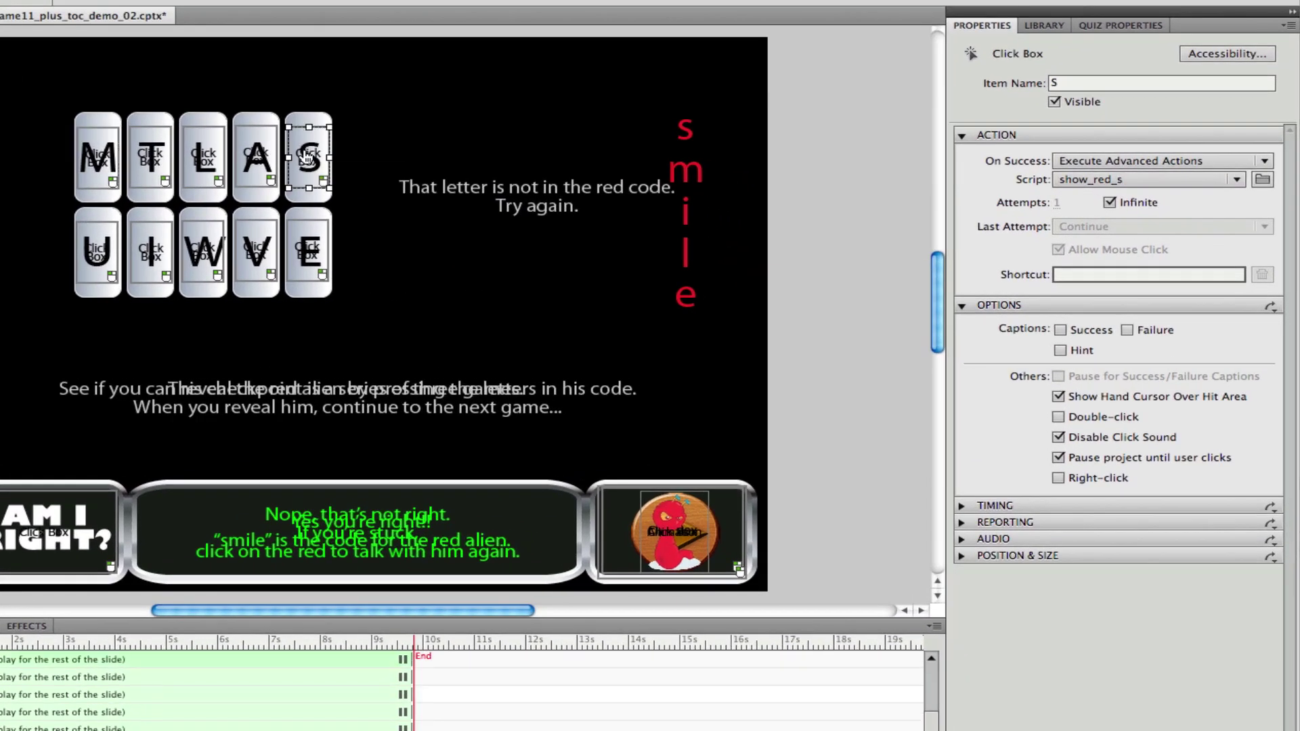
{"action": "left_click", "coordinate": [262, 160]}
{"action": "left_click", "coordinate": [99, 157]}
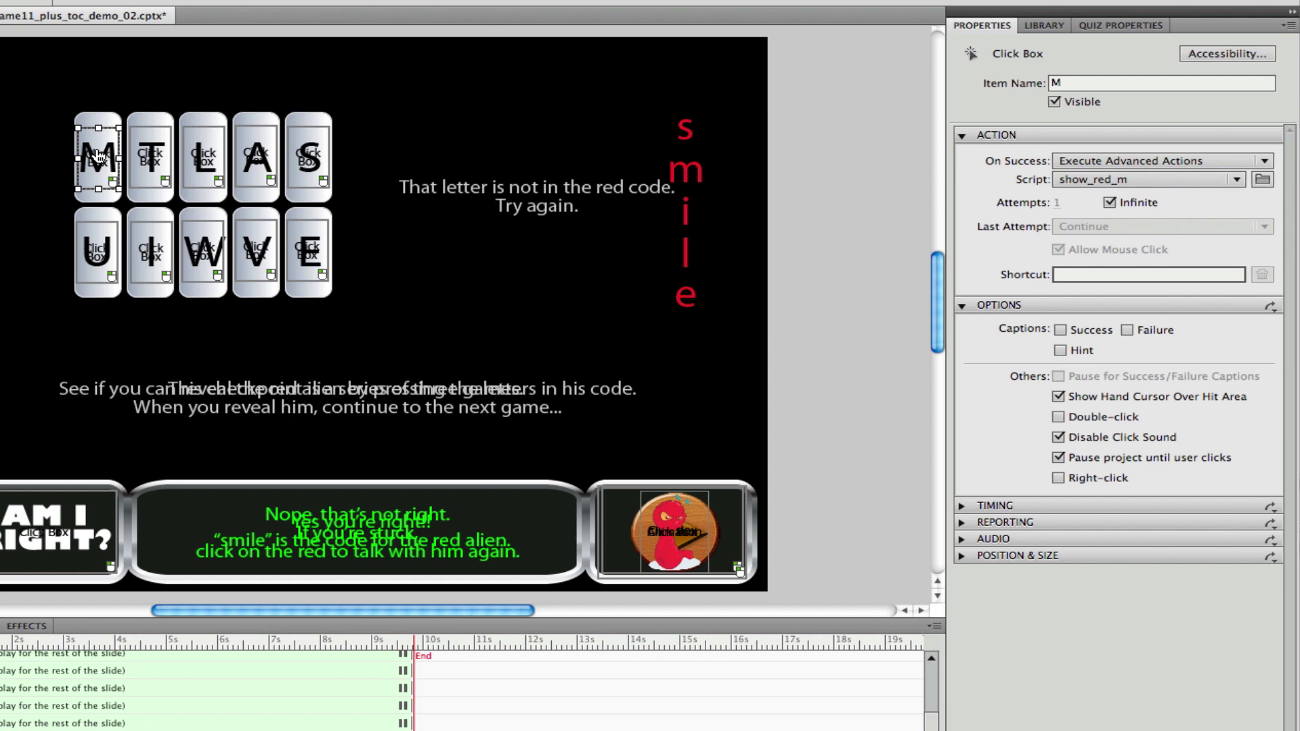
{"action": "left_click", "coordinate": [142, 160]}
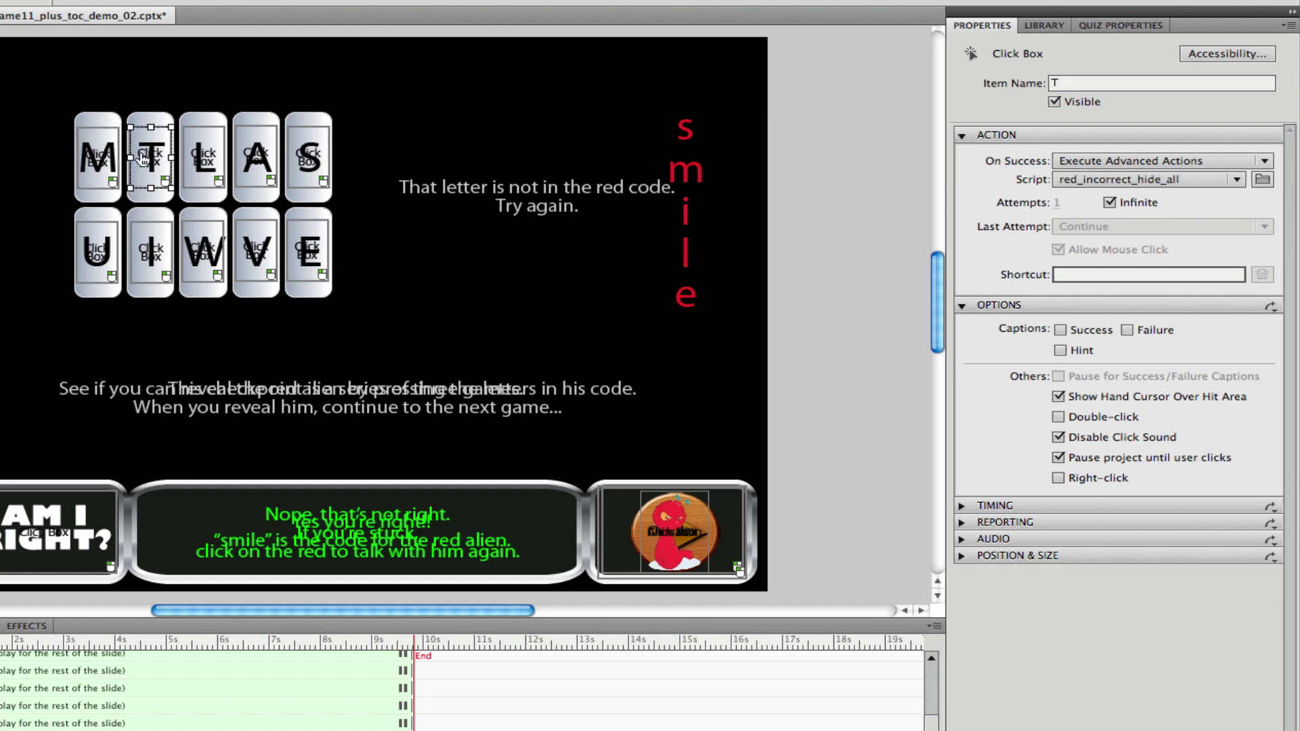
{"action": "left_click", "coordinate": [209, 162]}
{"action": "left_click", "coordinate": [251, 165]}
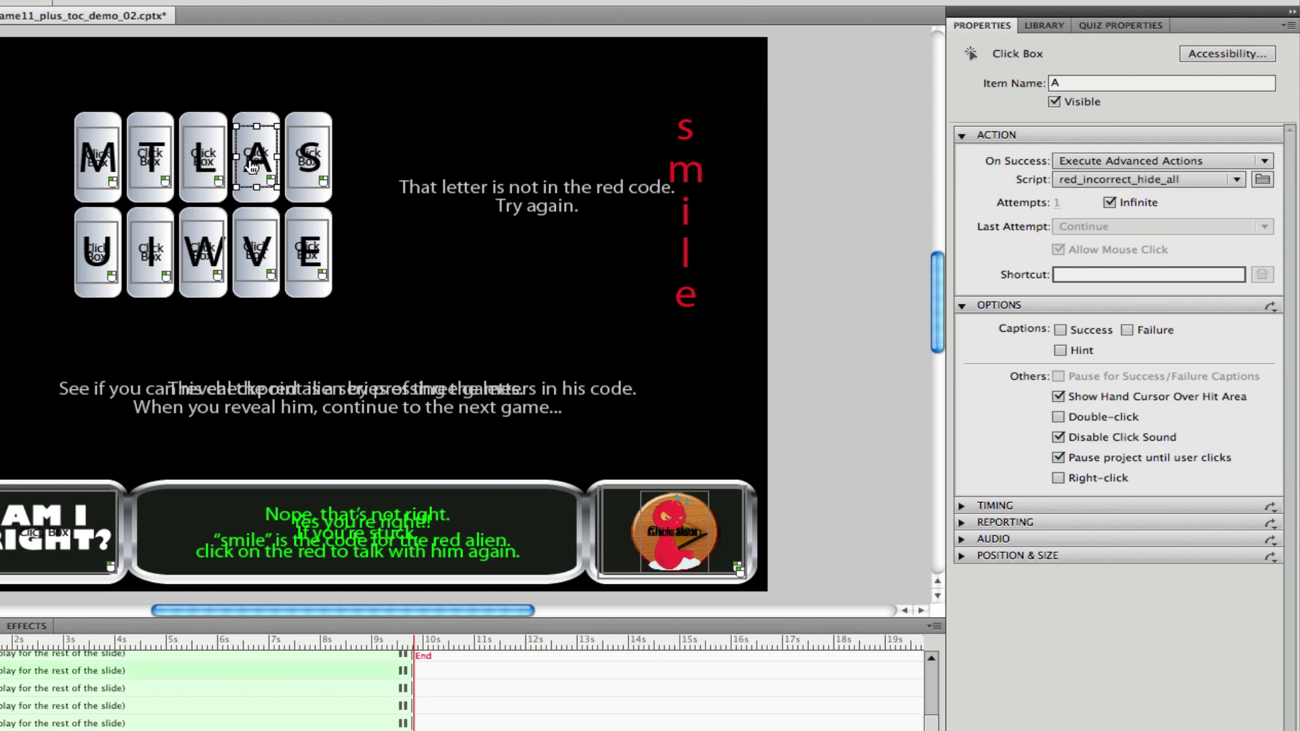
{"action": "left_click", "coordinate": [300, 169]}
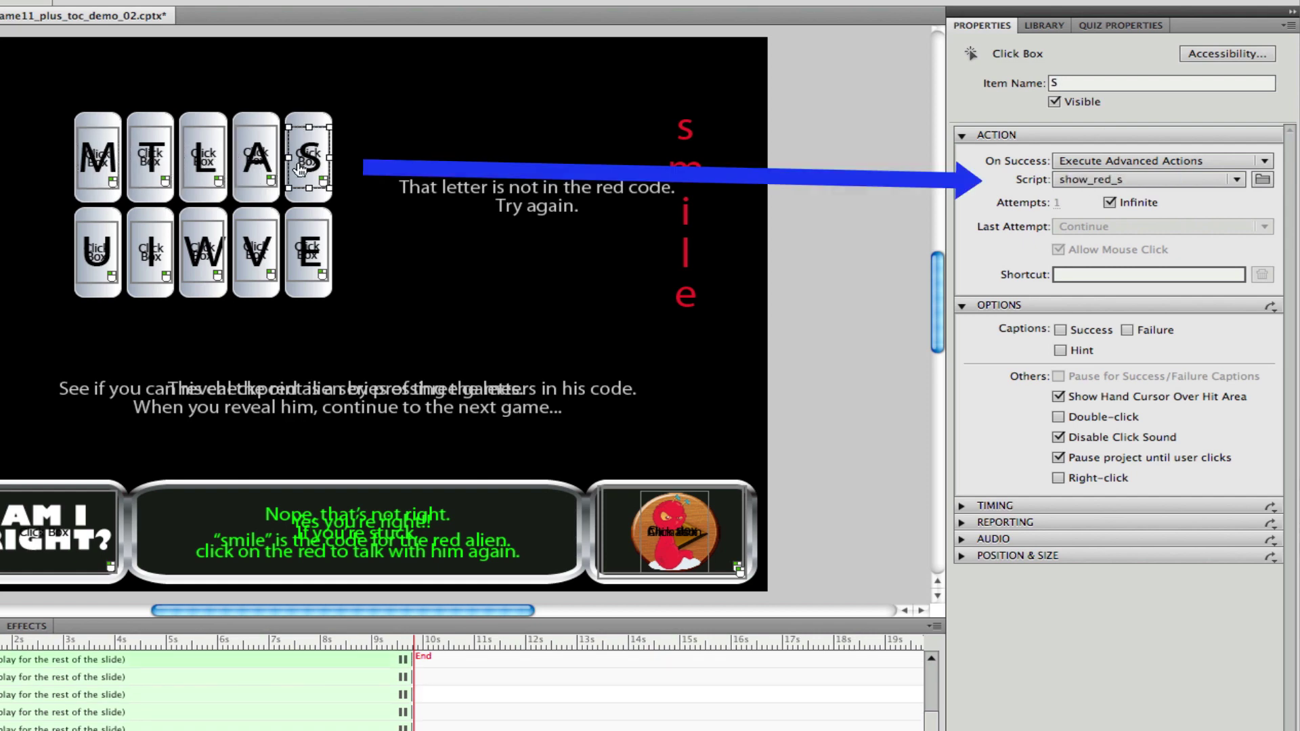
{"action": "left_click", "coordinate": [104, 260]}
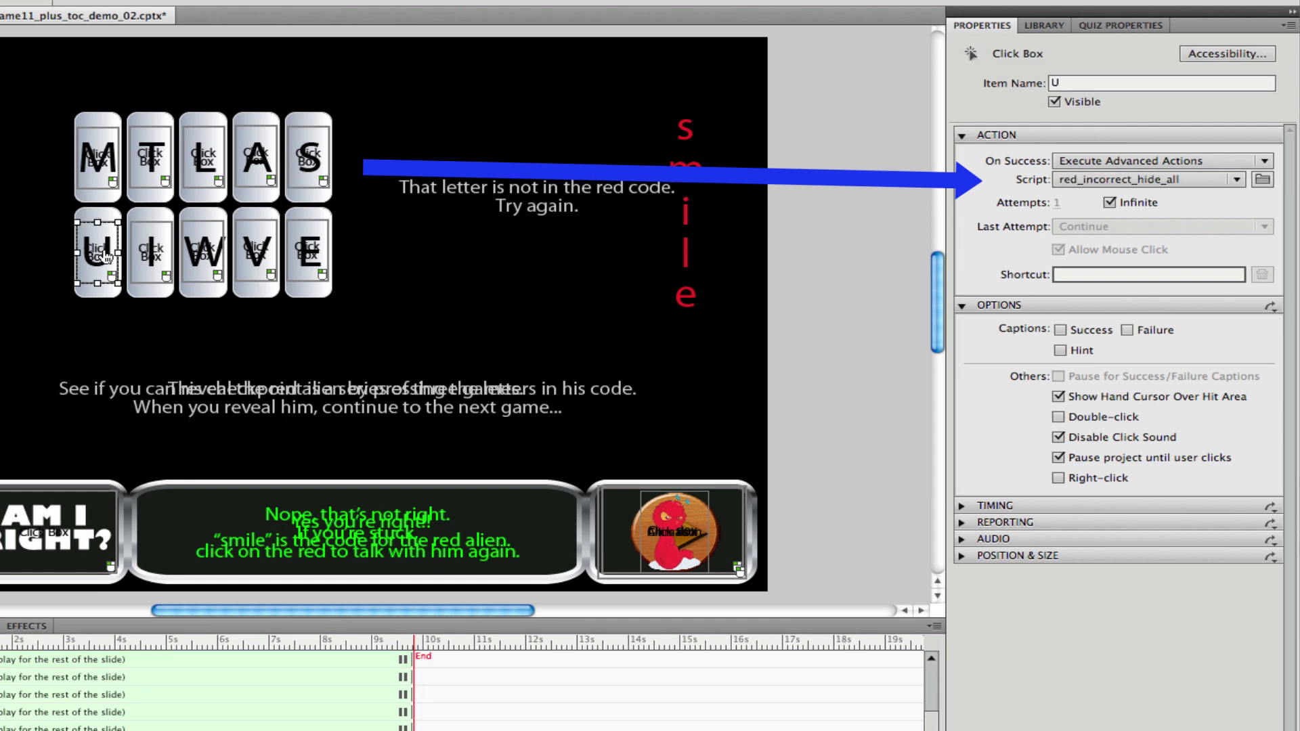
Step: Check the word-check script and the red alien's continue click box, then reselect the M box
{"action": "left_click", "coordinate": [42, 535]}
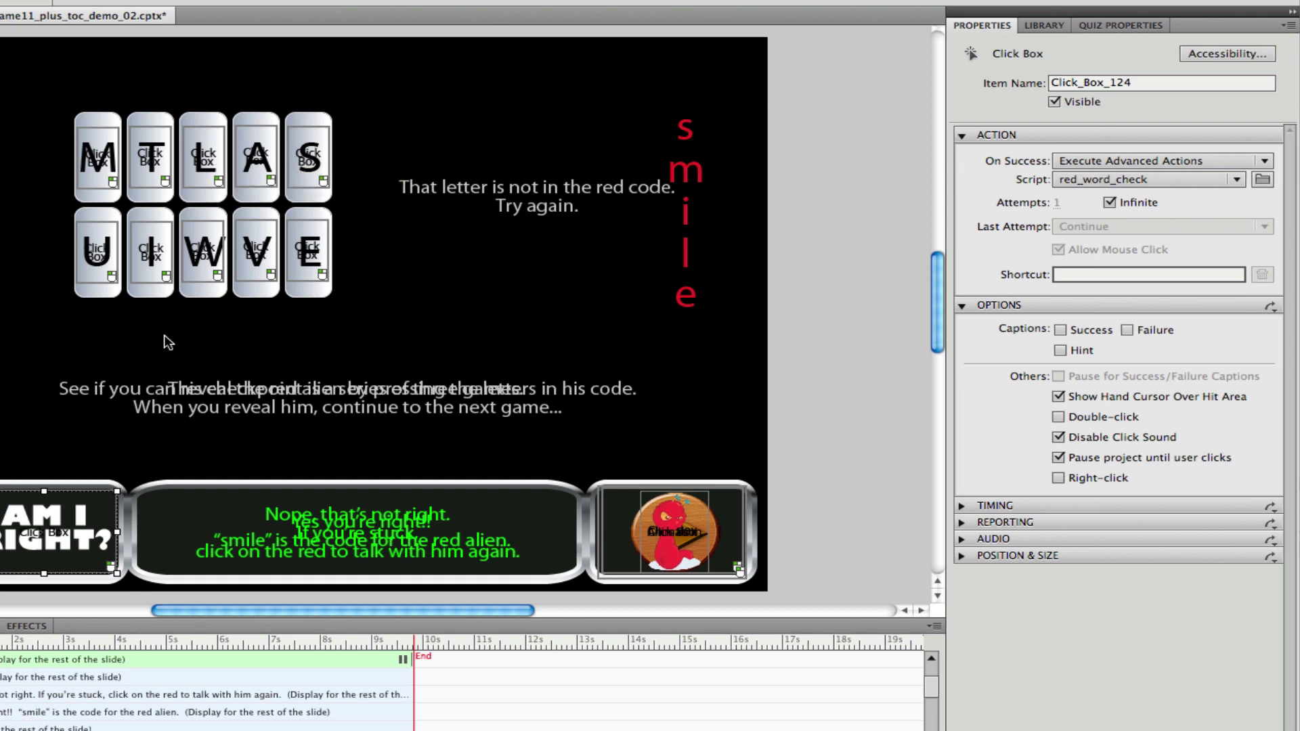
{"action": "left_click", "coordinate": [670, 532]}
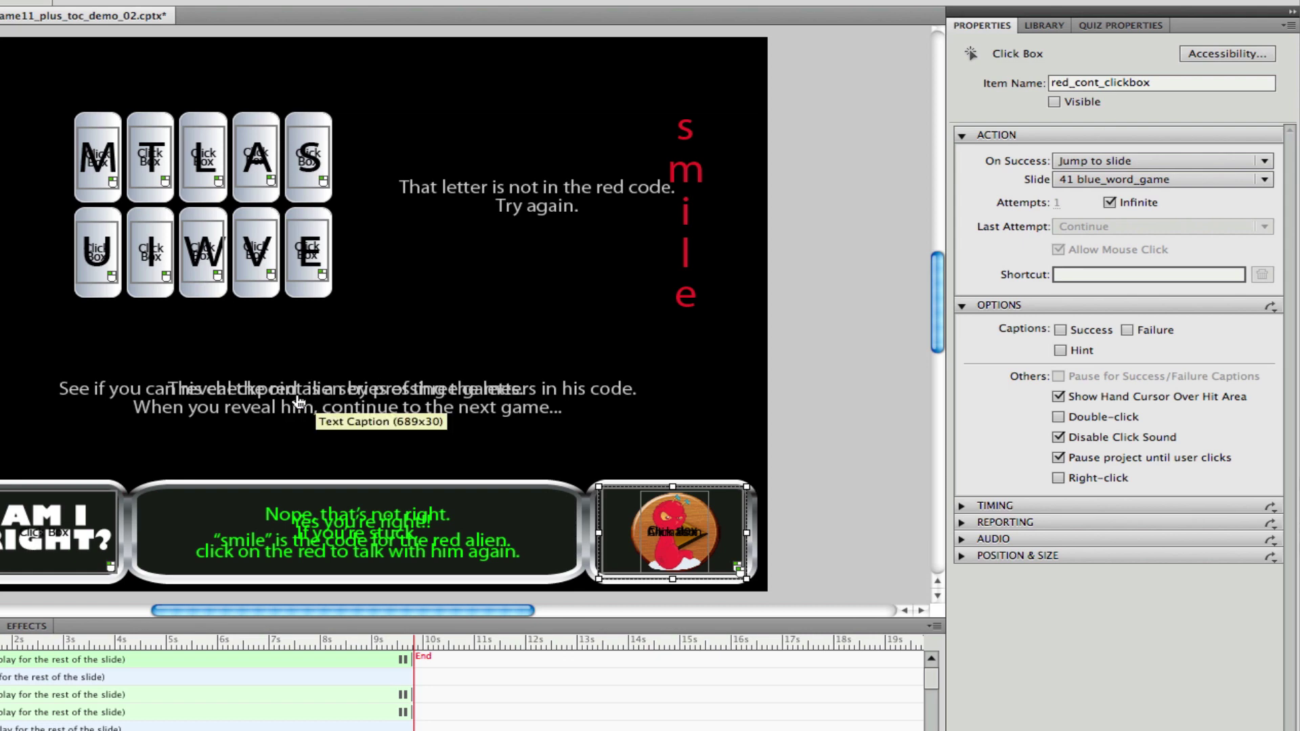
{"action": "left_click", "coordinate": [98, 161]}
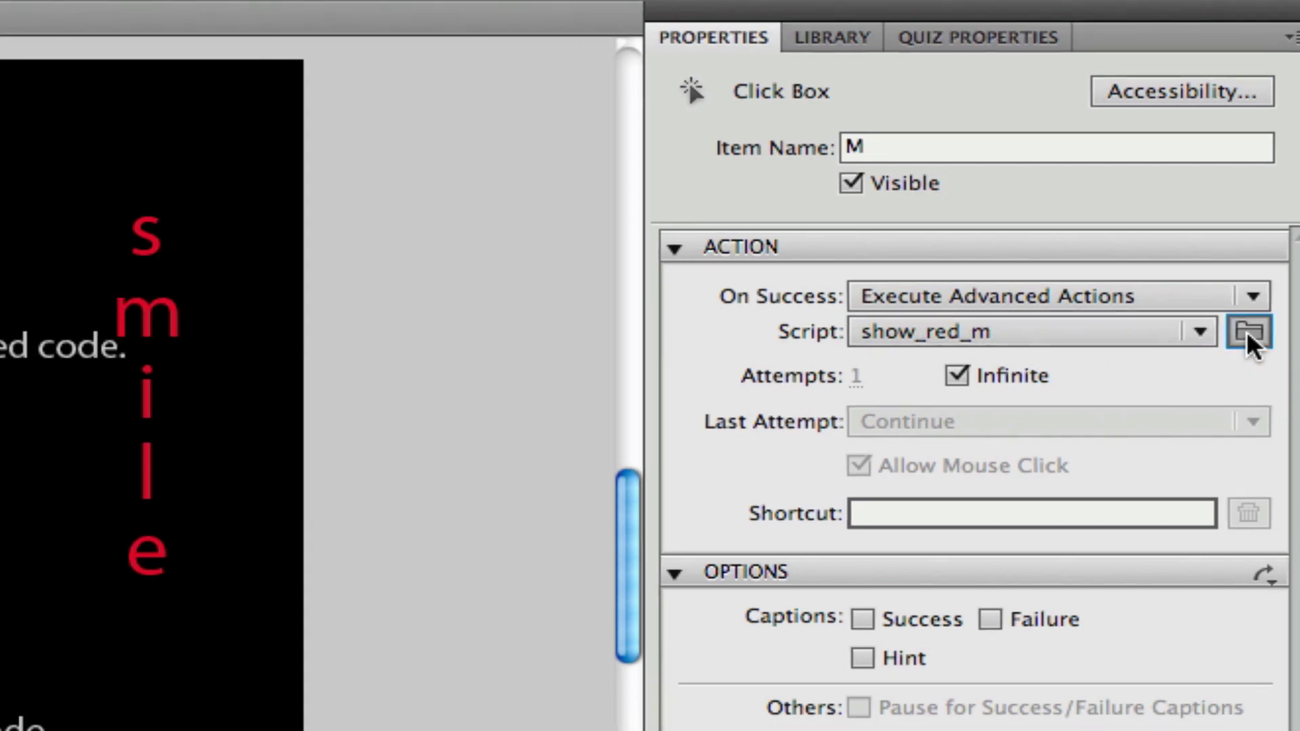
Step: Open show_red_m in Advanced Actions and drag the window aside to uncover the letters
{"action": "left_click", "coordinate": [1224, 340]}
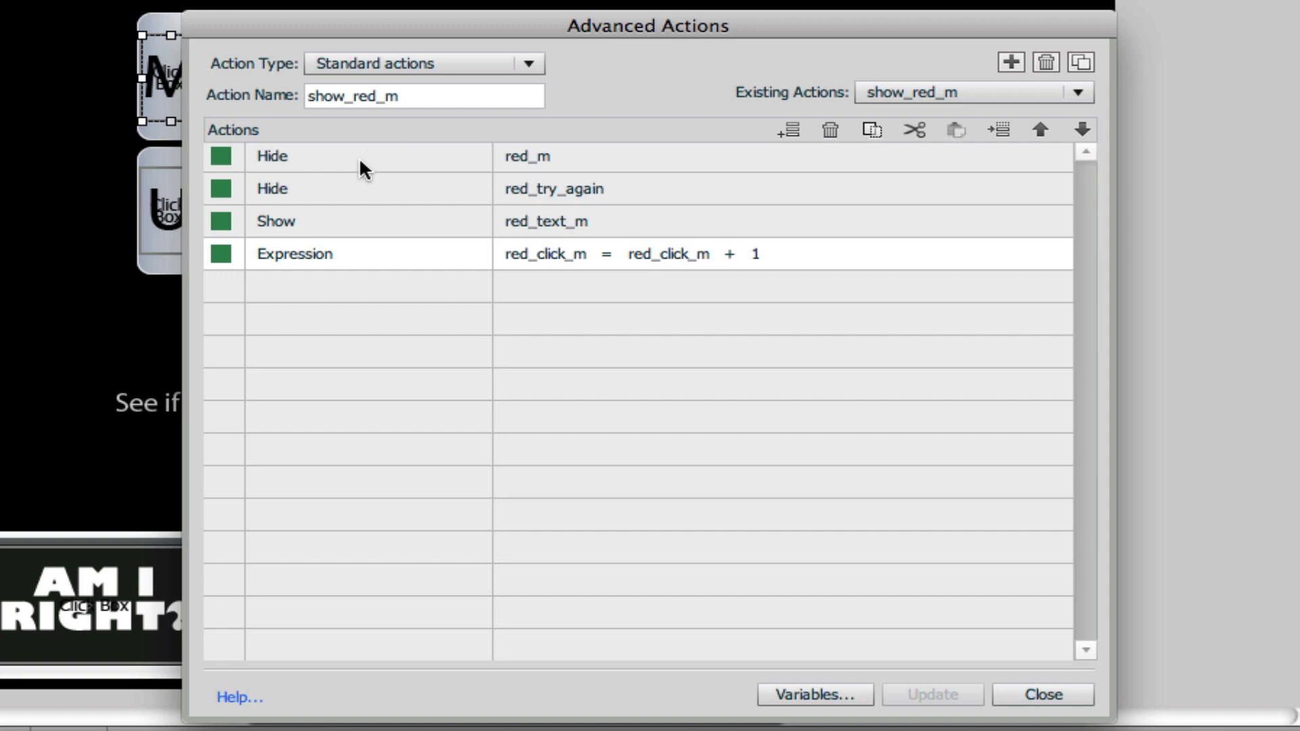
{"action": "left_click_drag", "start_coordinate": [412, 14], "coordinate": [656, 63]}
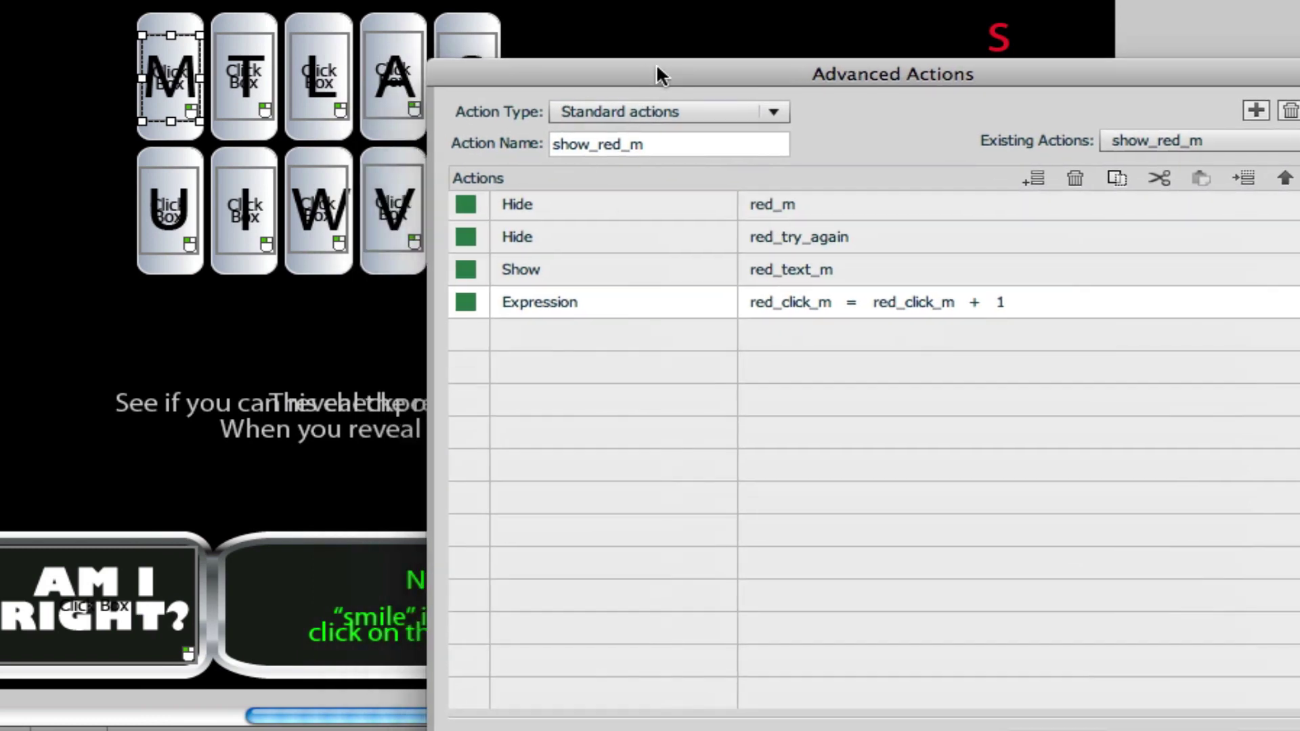
{"action": "left_click", "coordinate": [793, 211]}
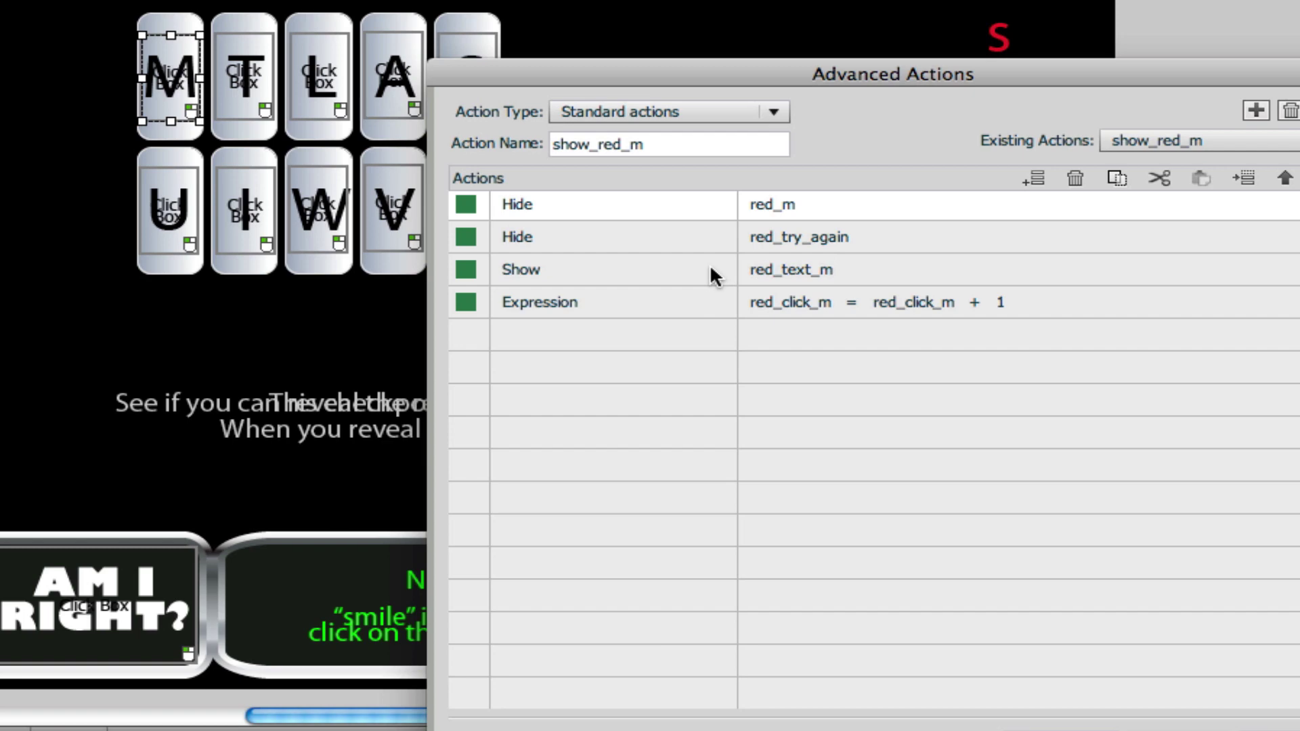
{"action": "left_click", "coordinate": [801, 274]}
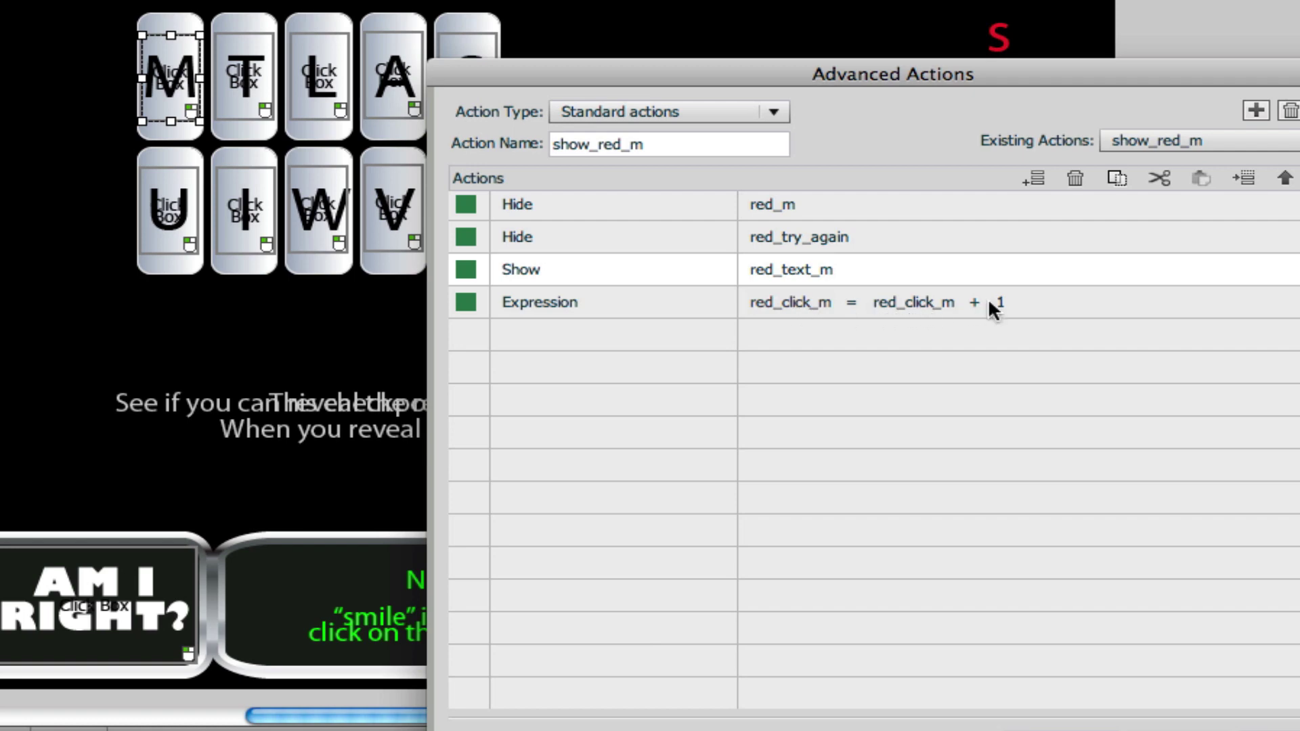
Step: Add an Expression action in the empty row below show_red_m's click-counting expression
{"action": "left_click", "coordinate": [564, 338]}
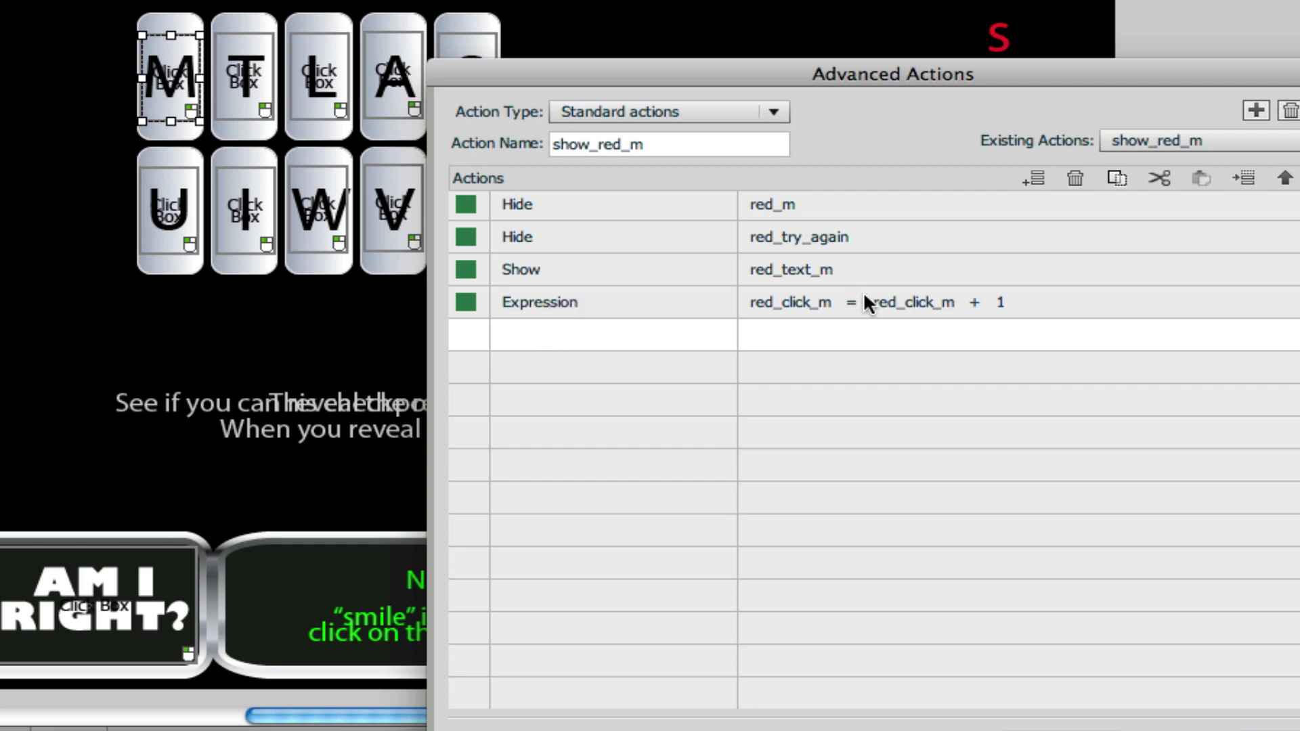
{"action": "left_click", "coordinate": [590, 340]}
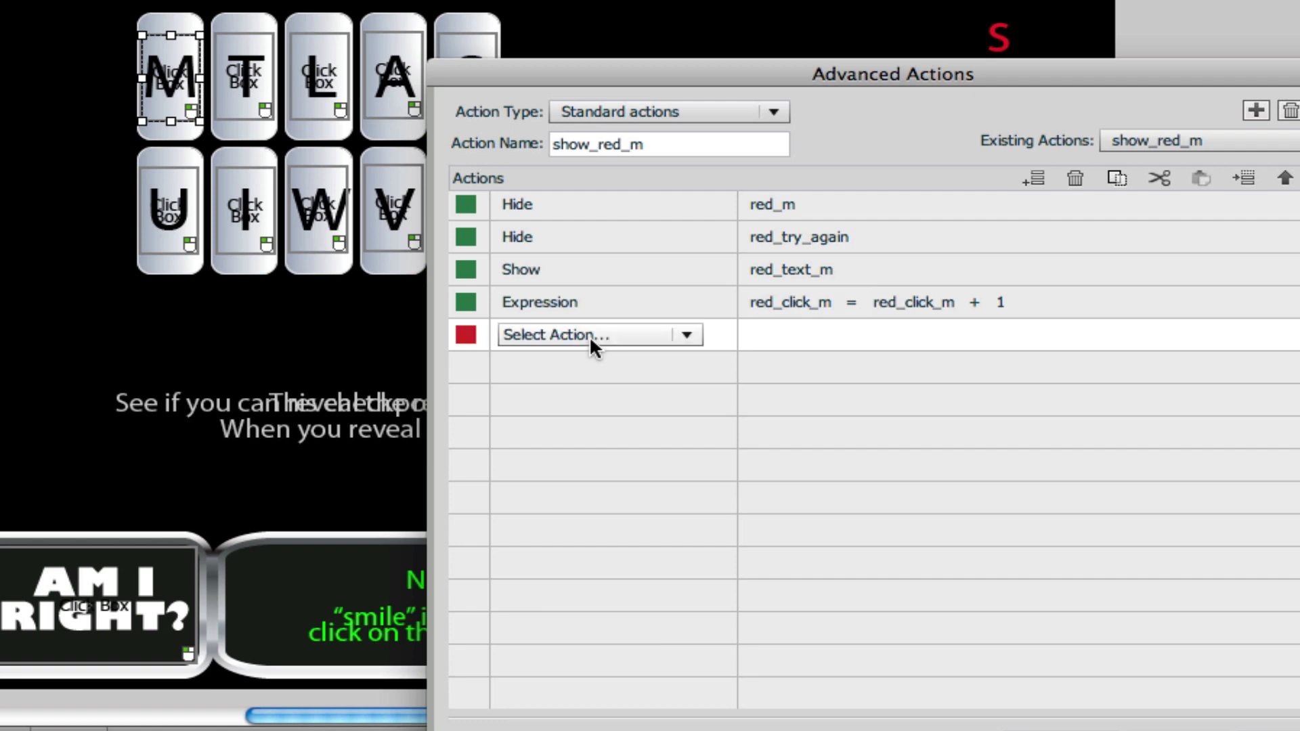
{"action": "left_click", "coordinate": [686, 334]}
{"action": "scroll", "coordinate": [636, 392], "scroll_direction": "down", "scroll_amount": 5}
{"action": "scroll", "coordinate": [636, 393], "scroll_direction": "down", "scroll_amount": 3}
{"action": "scroll", "coordinate": [632, 394], "scroll_direction": "down", "scroll_amount": 1}
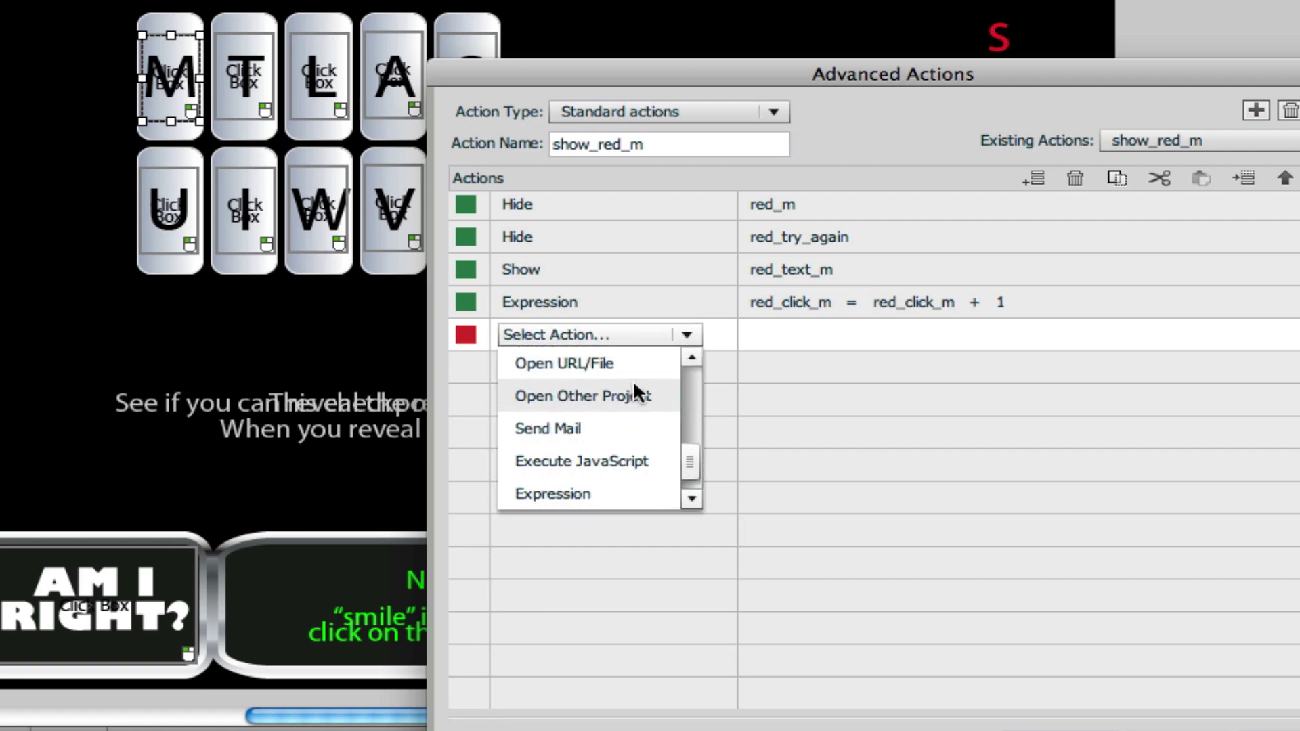
{"action": "scroll", "coordinate": [634, 385], "scroll_direction": "up", "scroll_amount": 5}
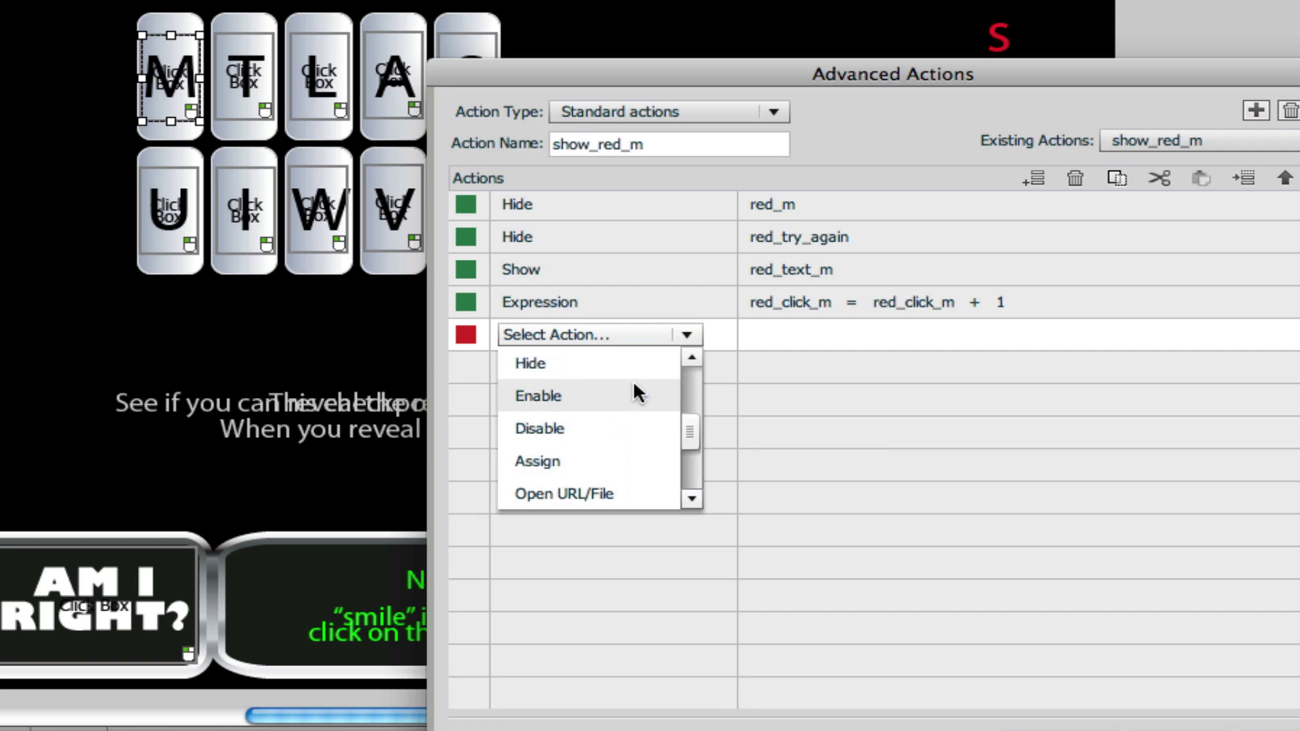
{"action": "scroll", "coordinate": [635, 384], "scroll_direction": "down", "scroll_amount": 5}
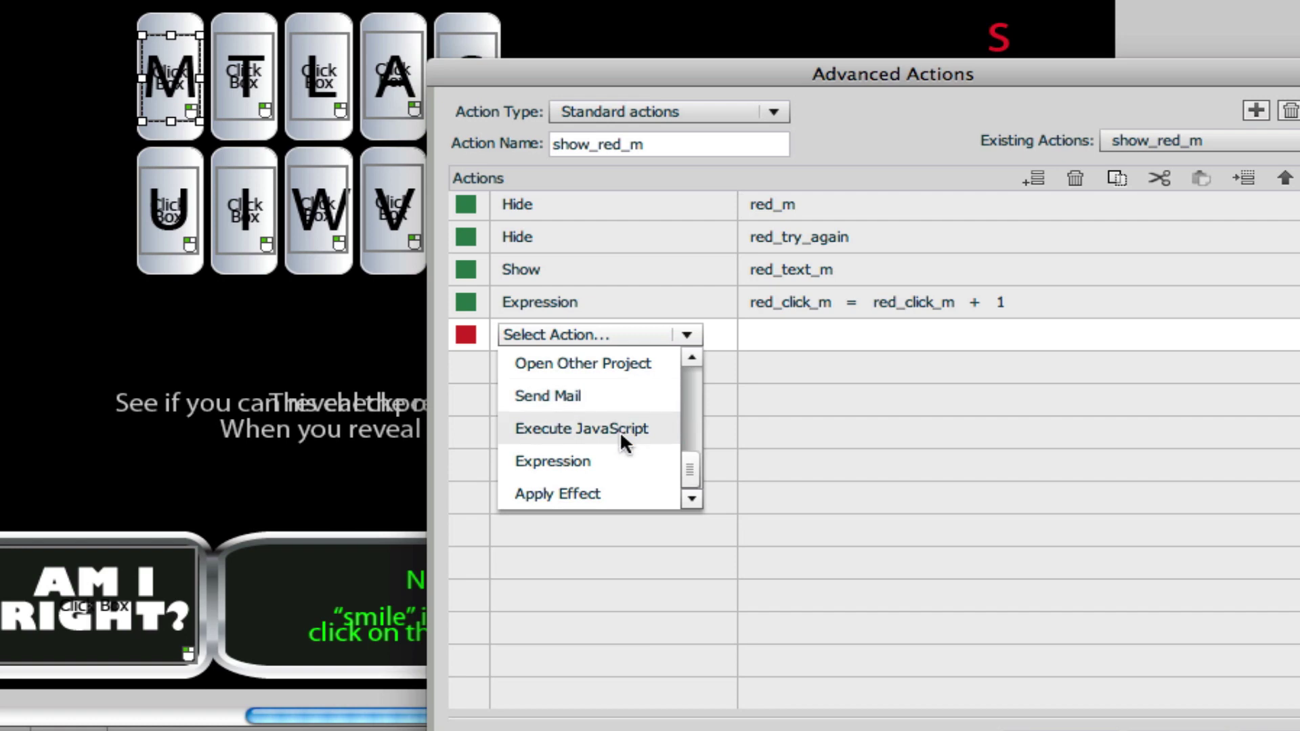
{"action": "left_click", "coordinate": [612, 452]}
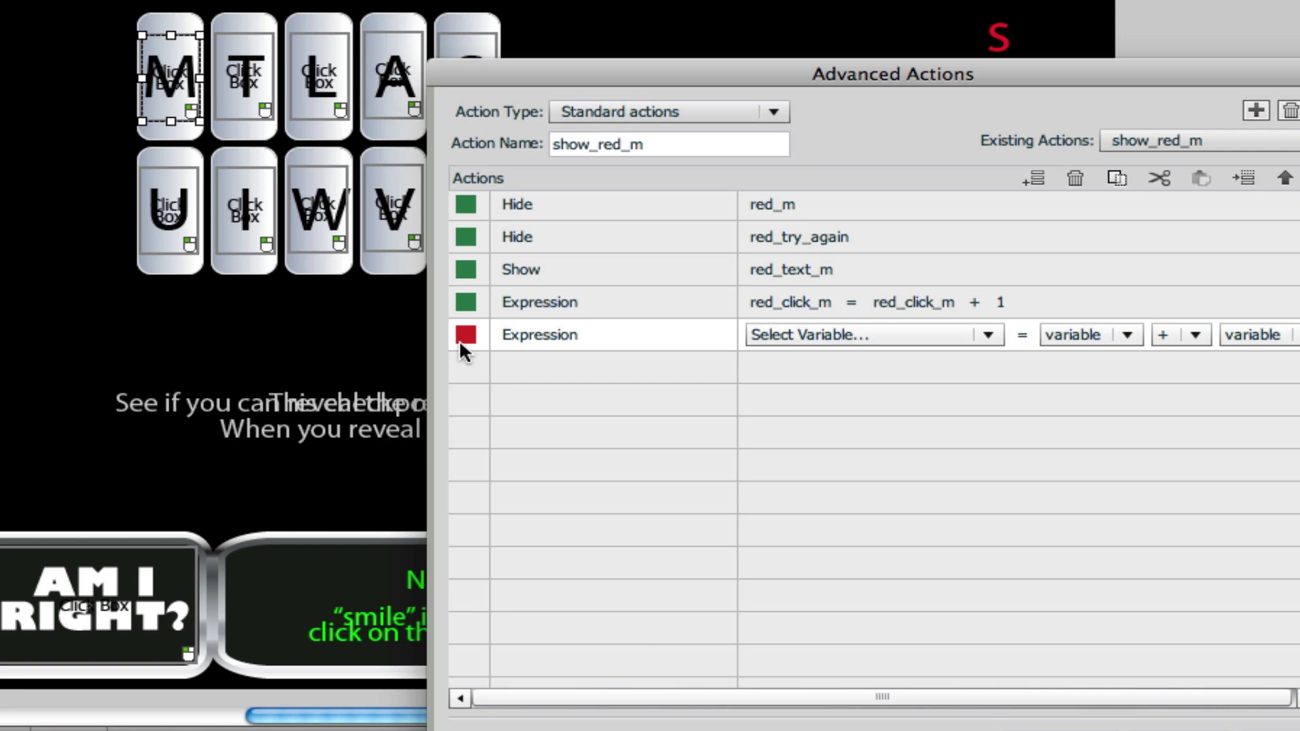
Step: Make red_click_m the variable assigned by the new expression
{"action": "left_click", "coordinate": [988, 335]}
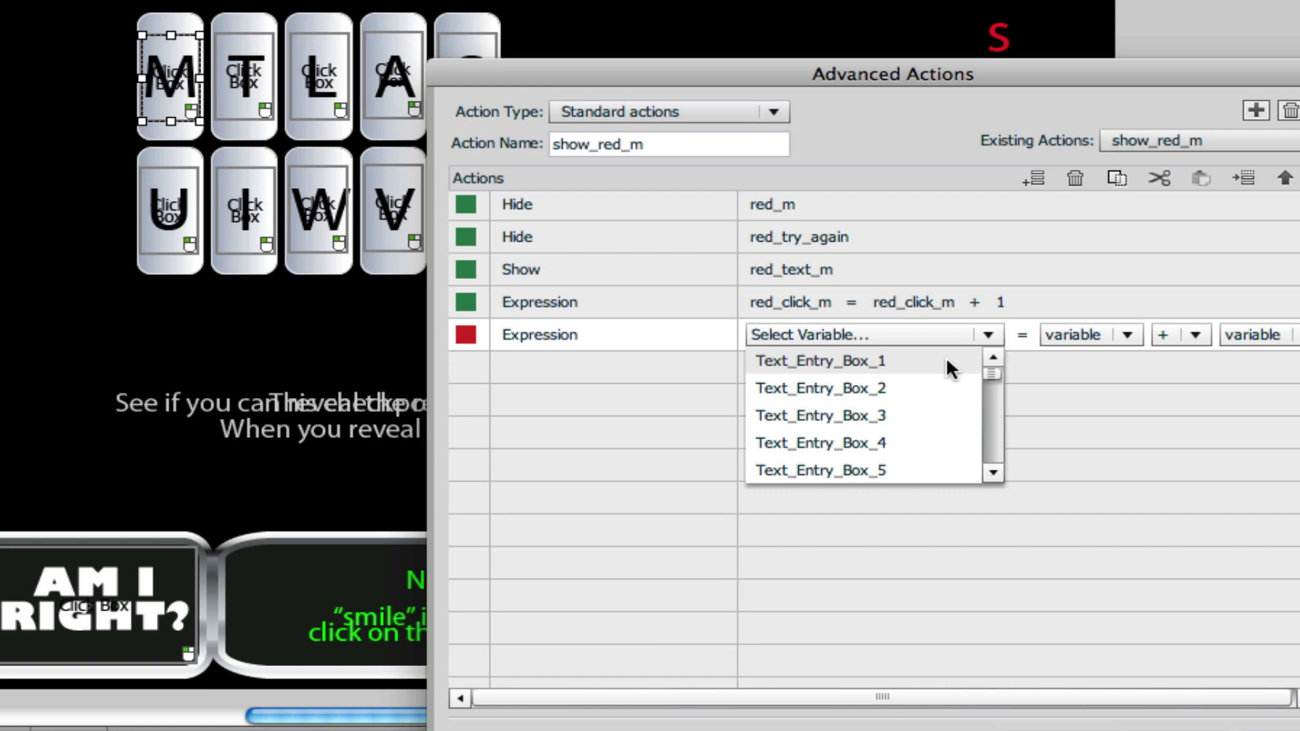
{"action": "scroll", "coordinate": [946, 361], "scroll_direction": "down", "scroll_amount": 2}
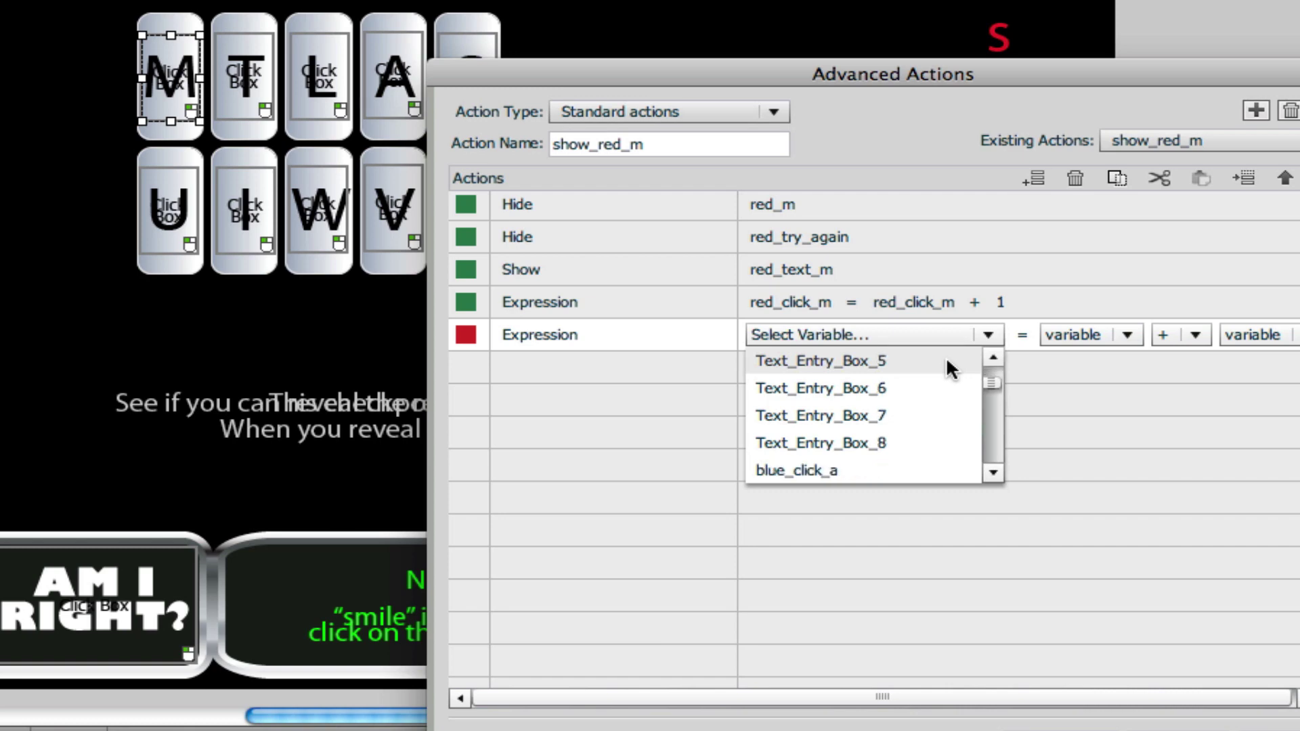
{"action": "scroll", "coordinate": [947, 361], "scroll_direction": "down", "scroll_amount": 5}
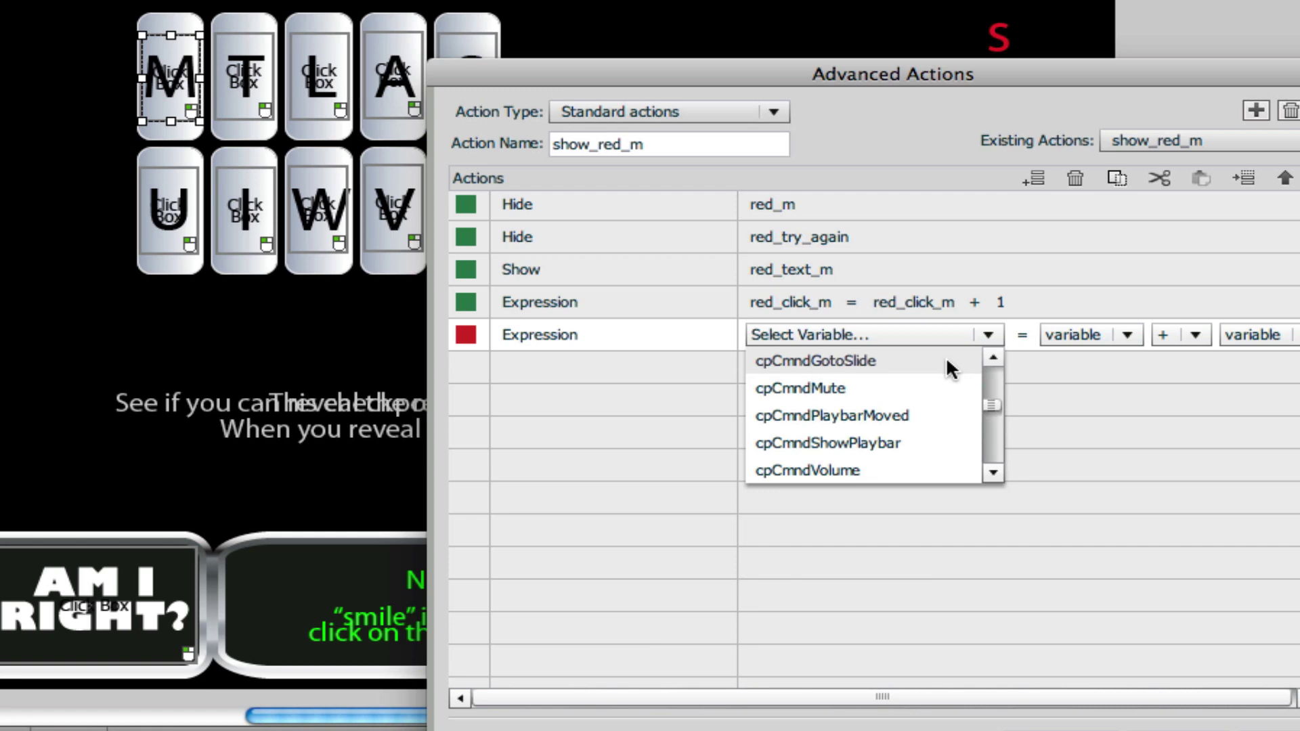
{"action": "key", "text": "r"}
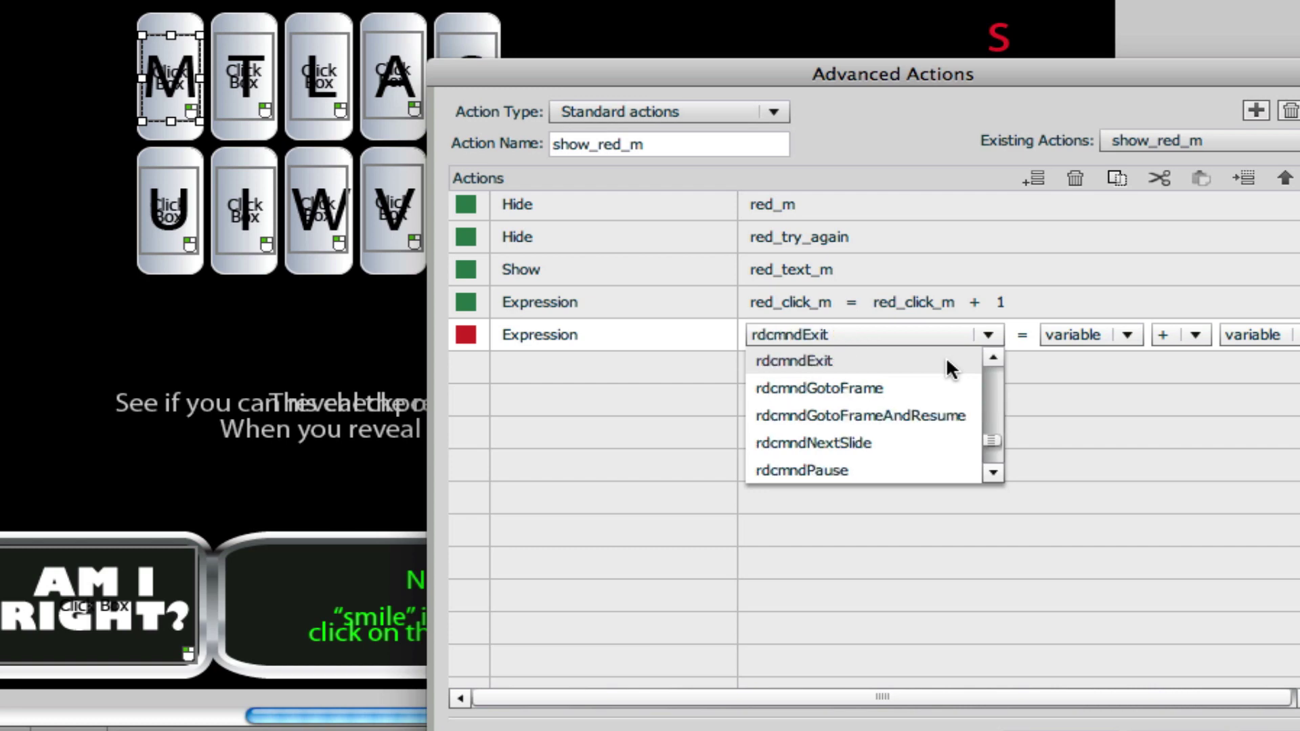
{"action": "scroll", "coordinate": [947, 360], "scroll_direction": "down", "scroll_amount": 4}
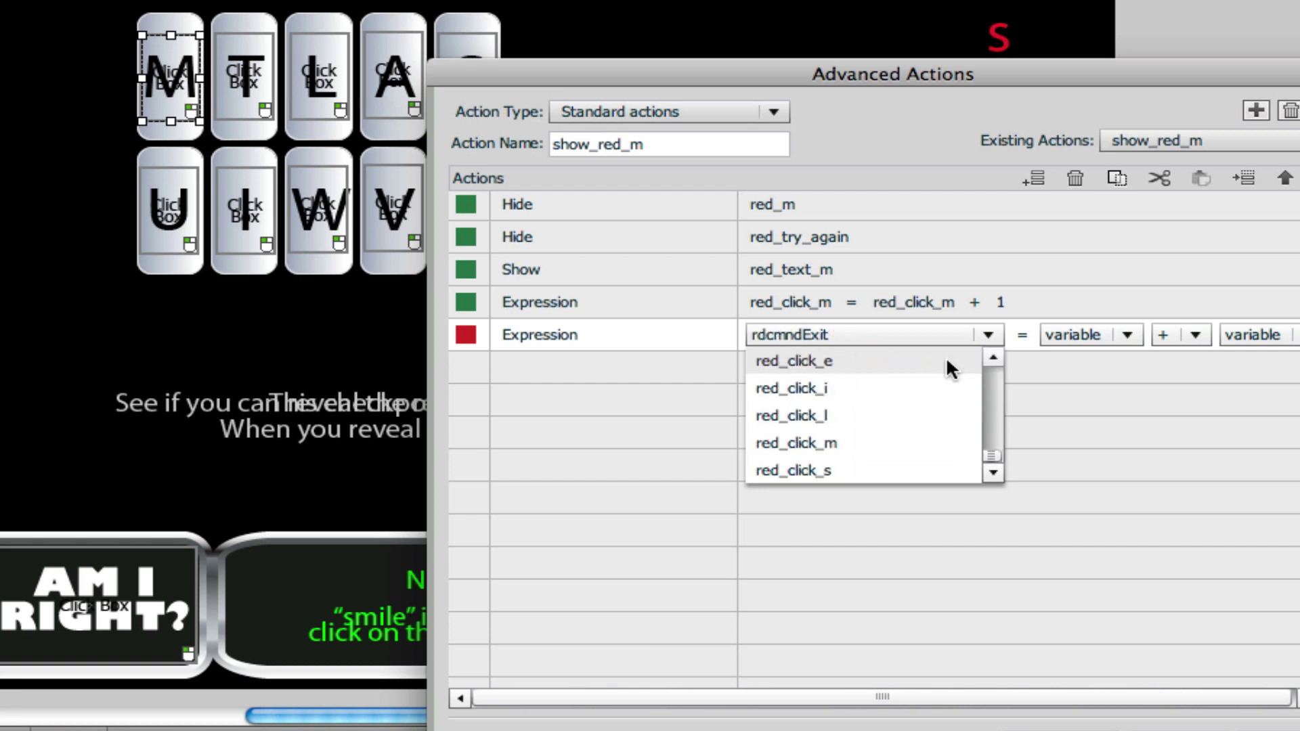
{"action": "left_click", "coordinate": [845, 445]}
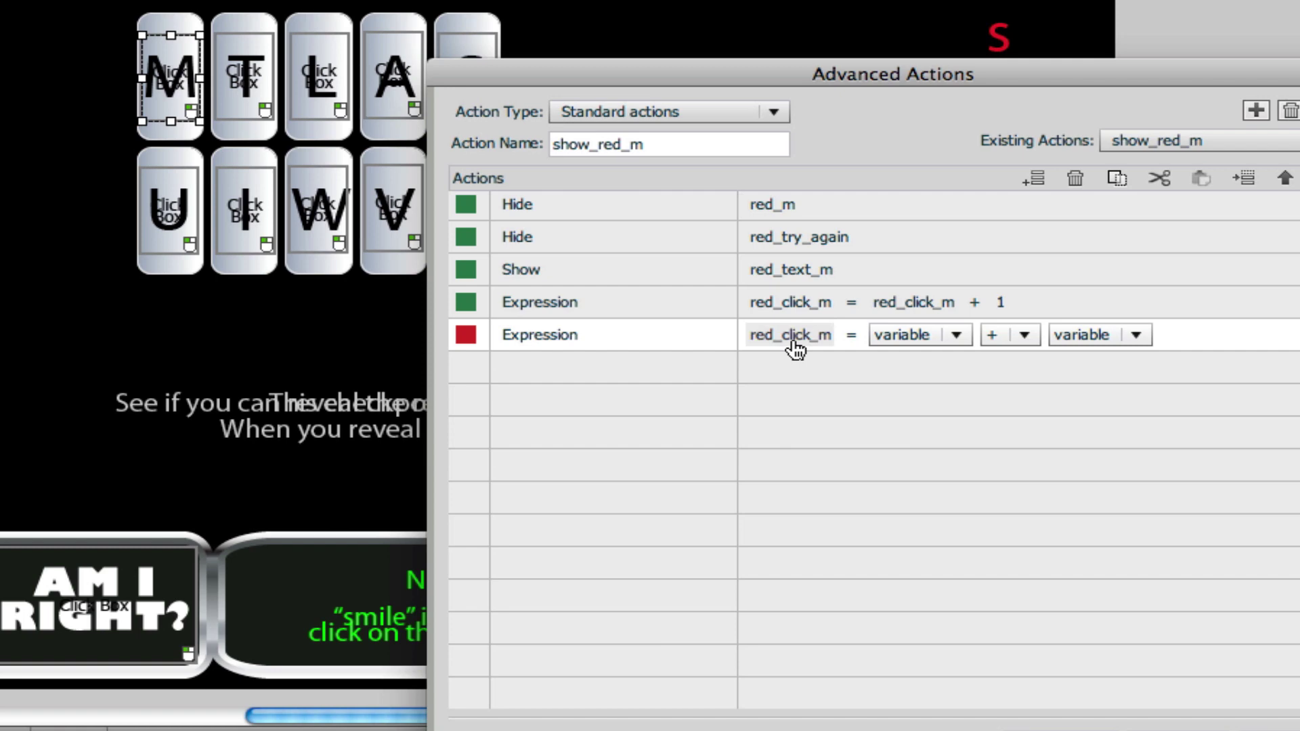
Step: Set the expression's first operand to the variable red_click_m
{"action": "left_click", "coordinate": [958, 332]}
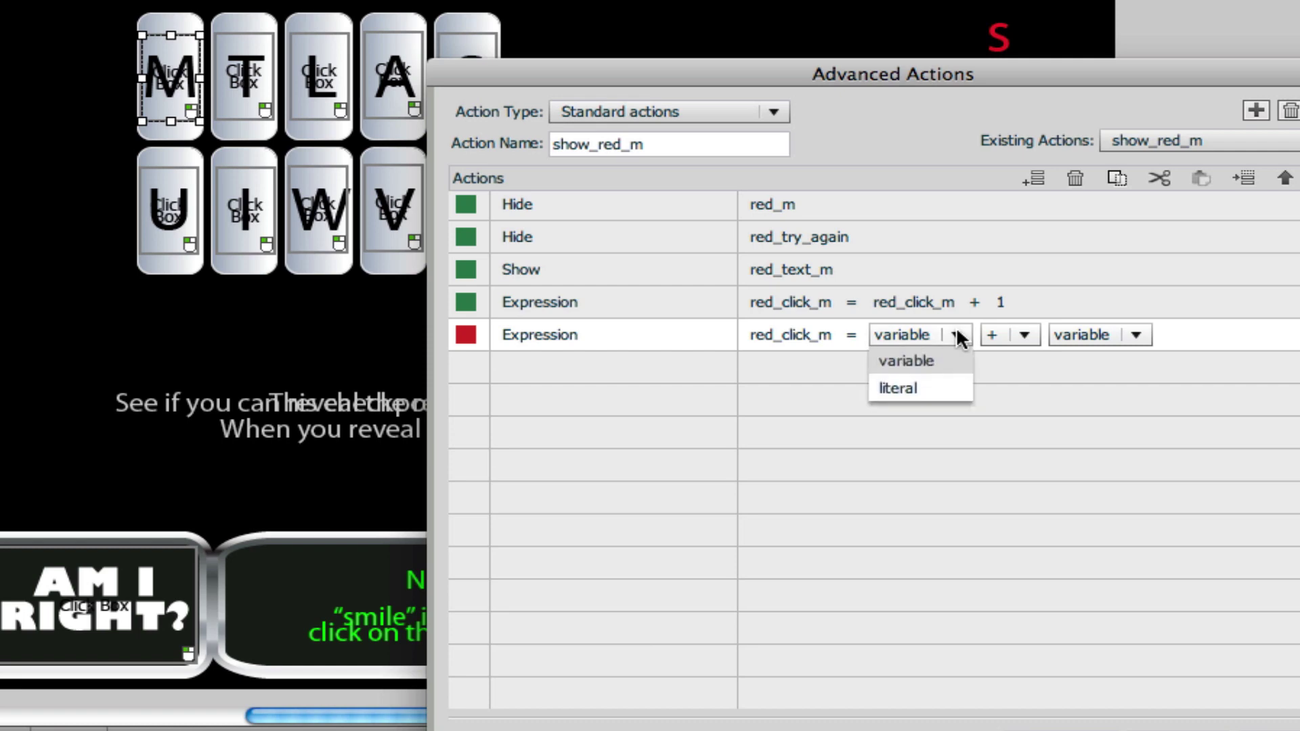
{"action": "left_click", "coordinate": [933, 360]}
{"action": "left_click", "coordinate": [1007, 335]}
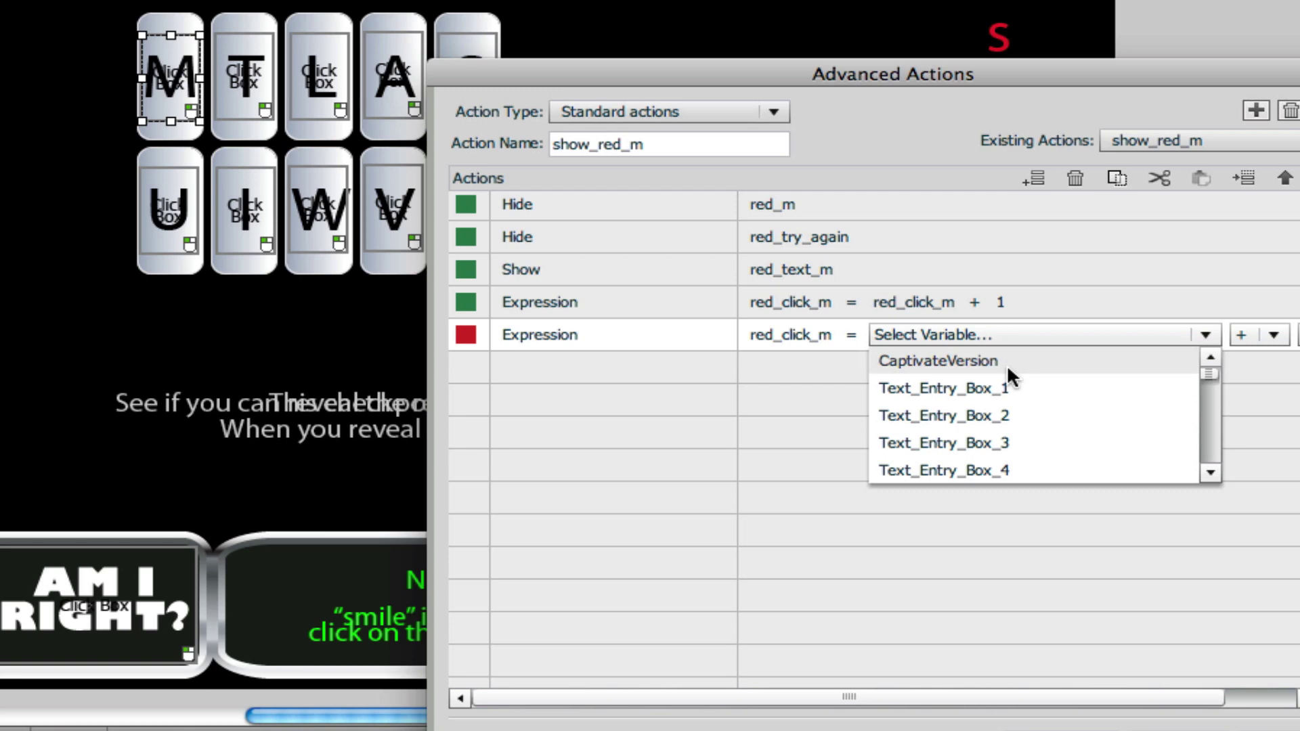
{"action": "key", "text": "r"}
{"action": "scroll", "coordinate": [1006, 364], "scroll_direction": "down", "scroll_amount": 5}
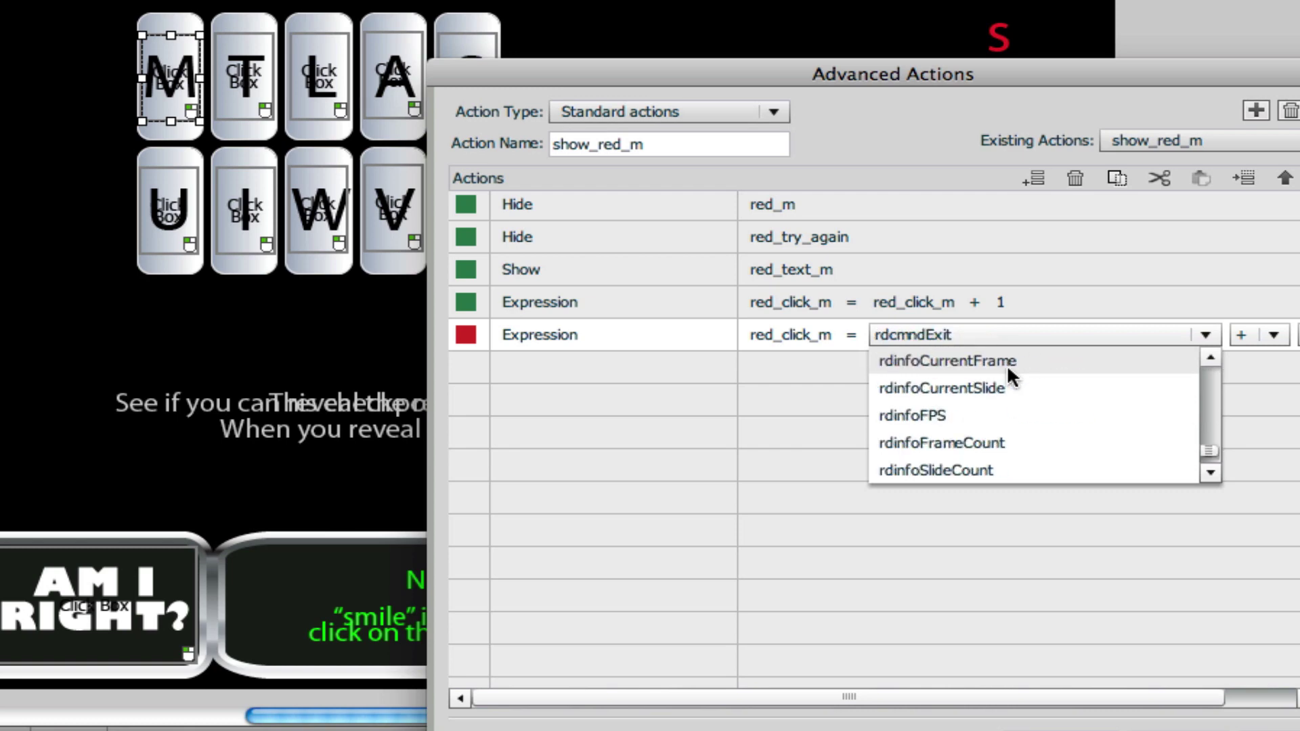
{"action": "scroll", "coordinate": [1006, 365], "scroll_direction": "down", "scroll_amount": 2}
{"action": "scroll", "coordinate": [1006, 365], "scroll_direction": "down", "scroll_amount": 3}
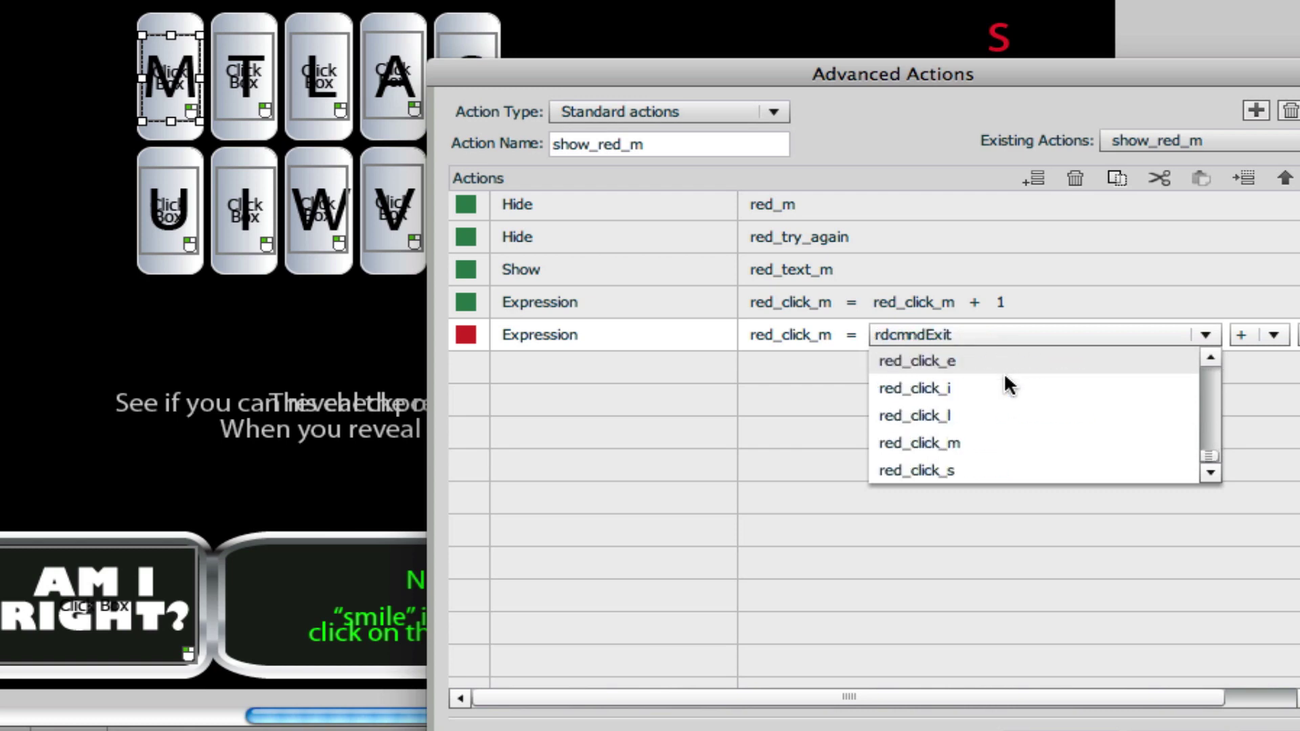
{"action": "left_click", "coordinate": [970, 443]}
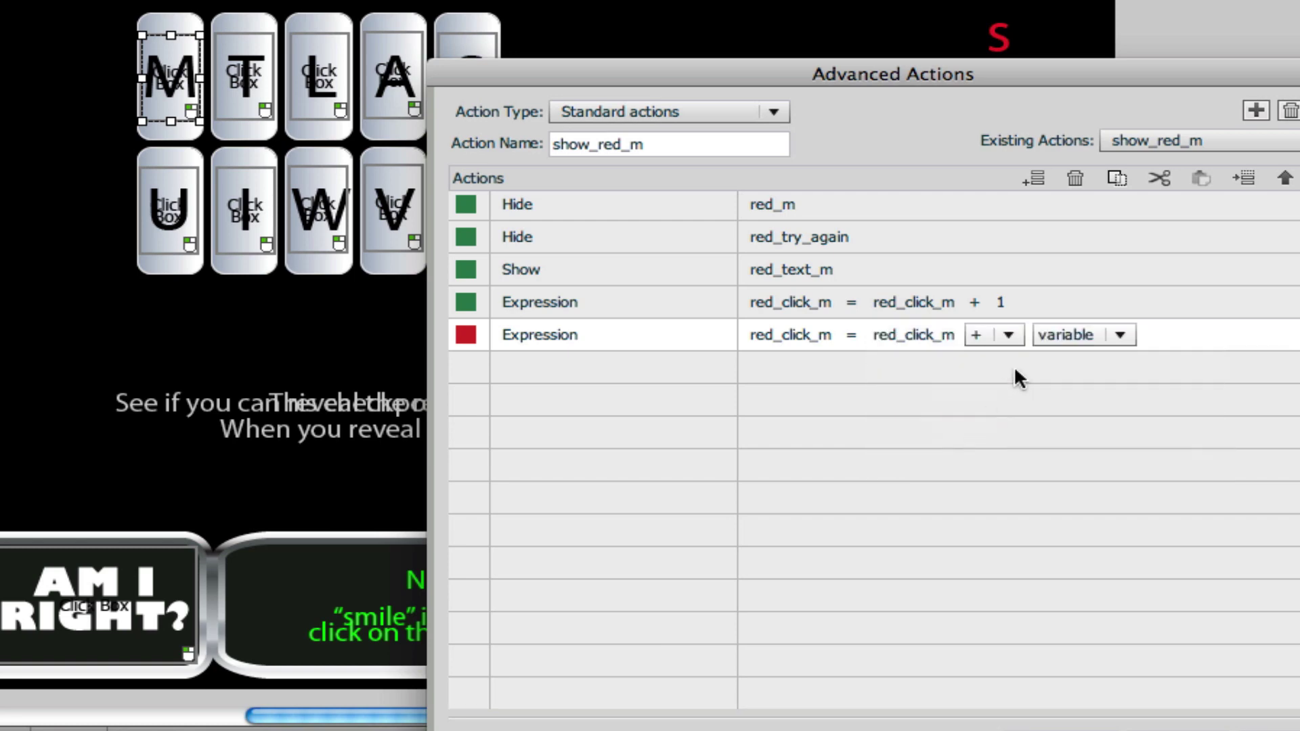
Step: Add the + operator and literal 1 to complete red_click_m = red_click_m + 1
{"action": "left_click", "coordinate": [1007, 335]}
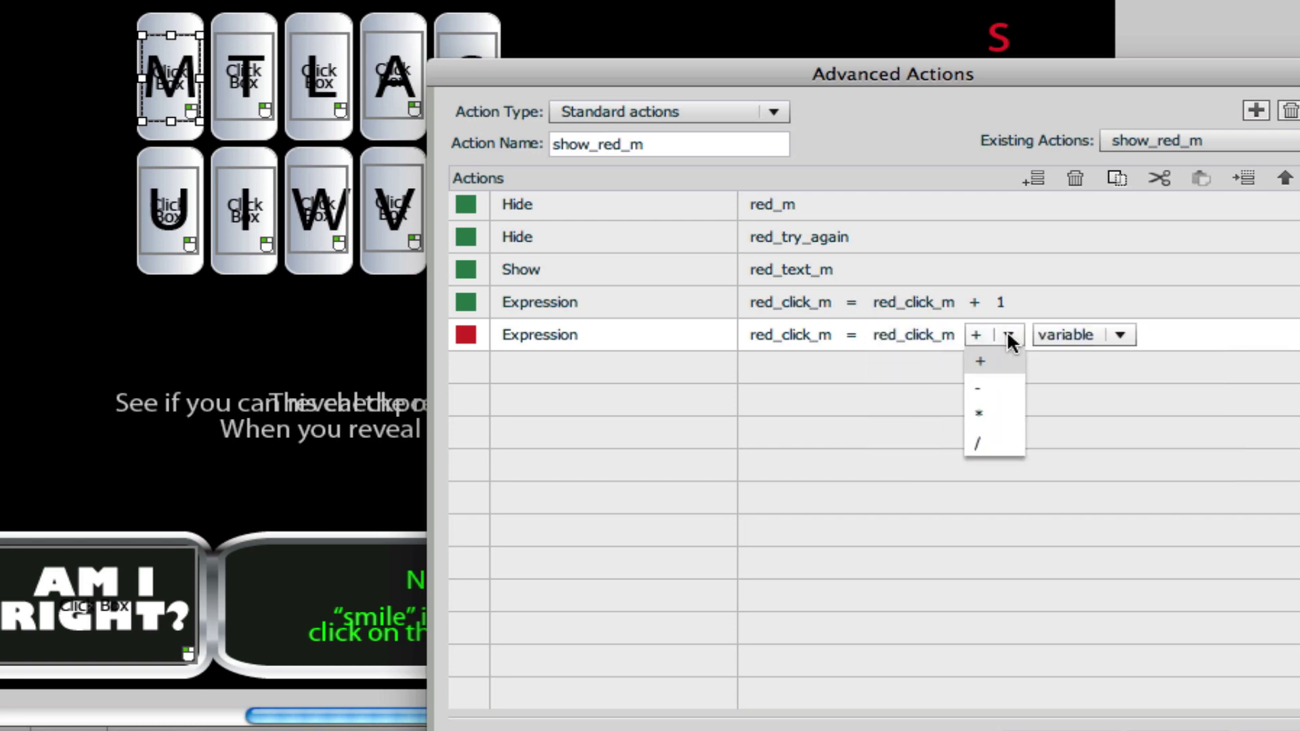
{"action": "left_click", "coordinate": [993, 364]}
{"action": "left_click", "coordinate": [1081, 335]}
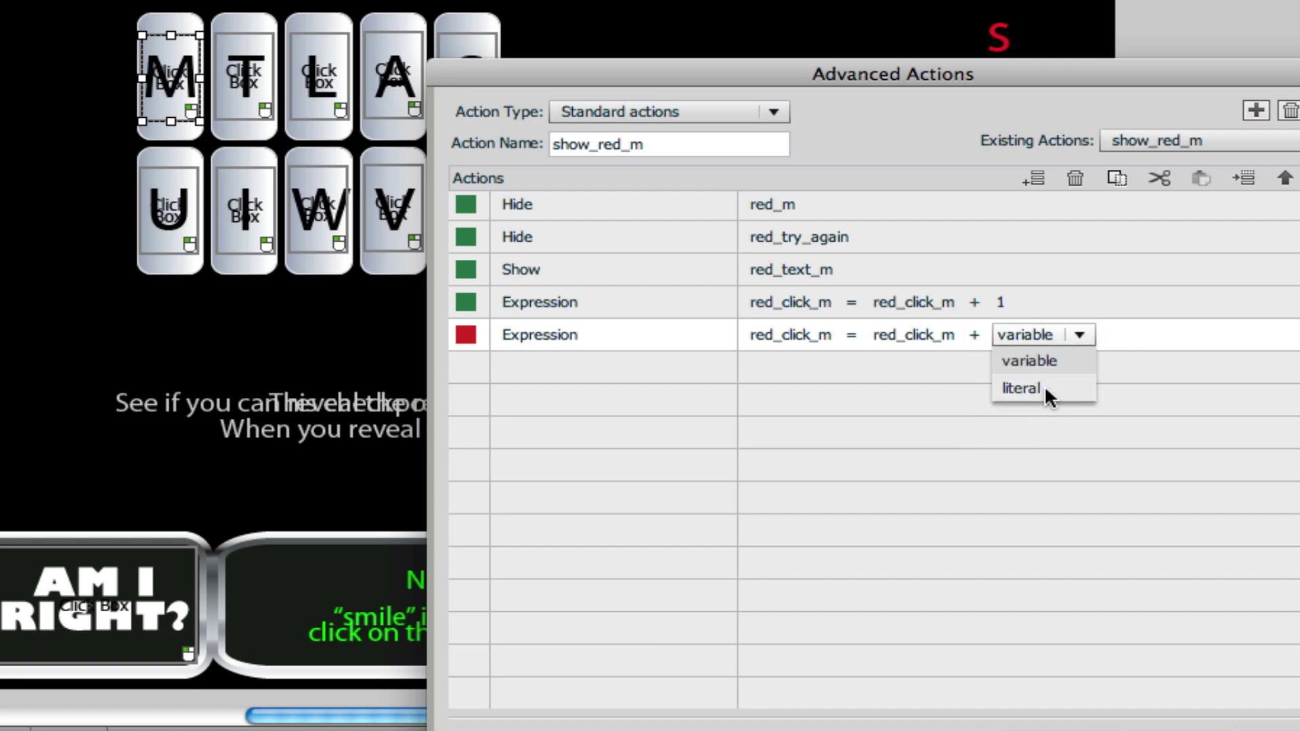
{"action": "left_click", "coordinate": [1045, 388]}
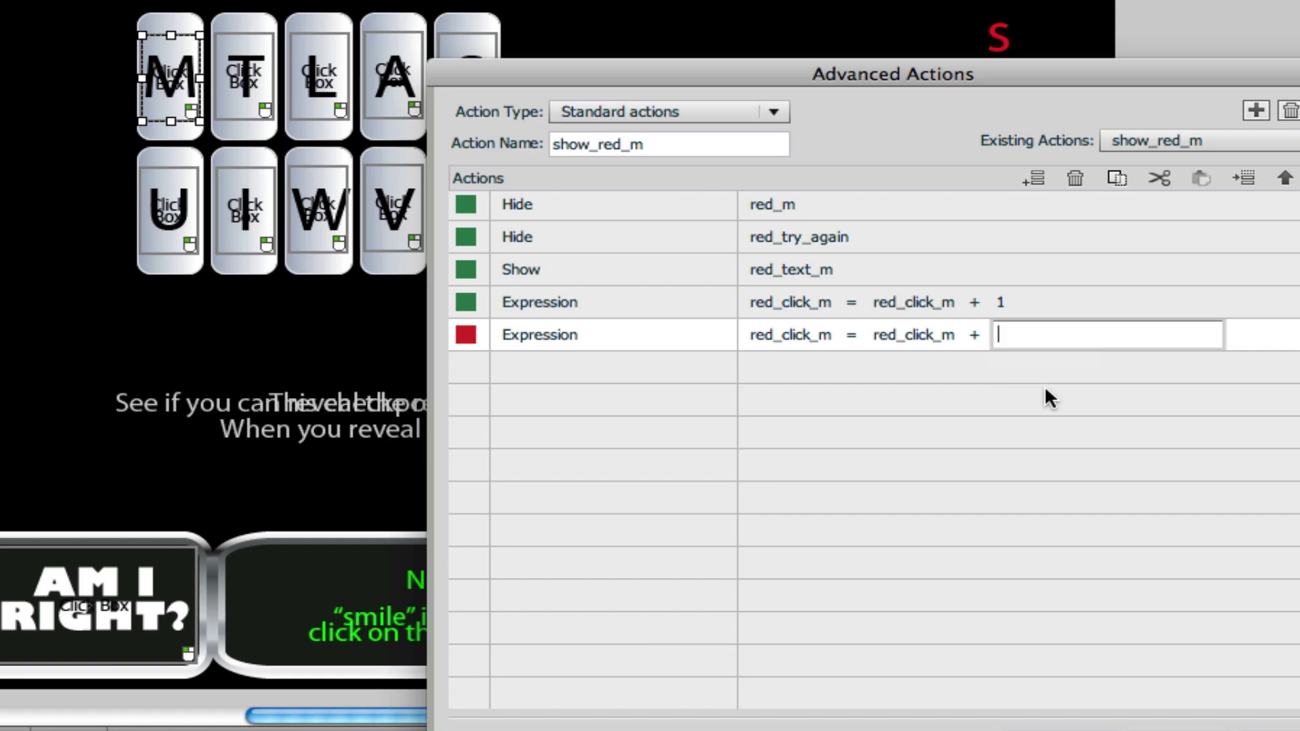
{"action": "type", "text": "1"}
{"action": "left_click", "coordinate": [1046, 391]}
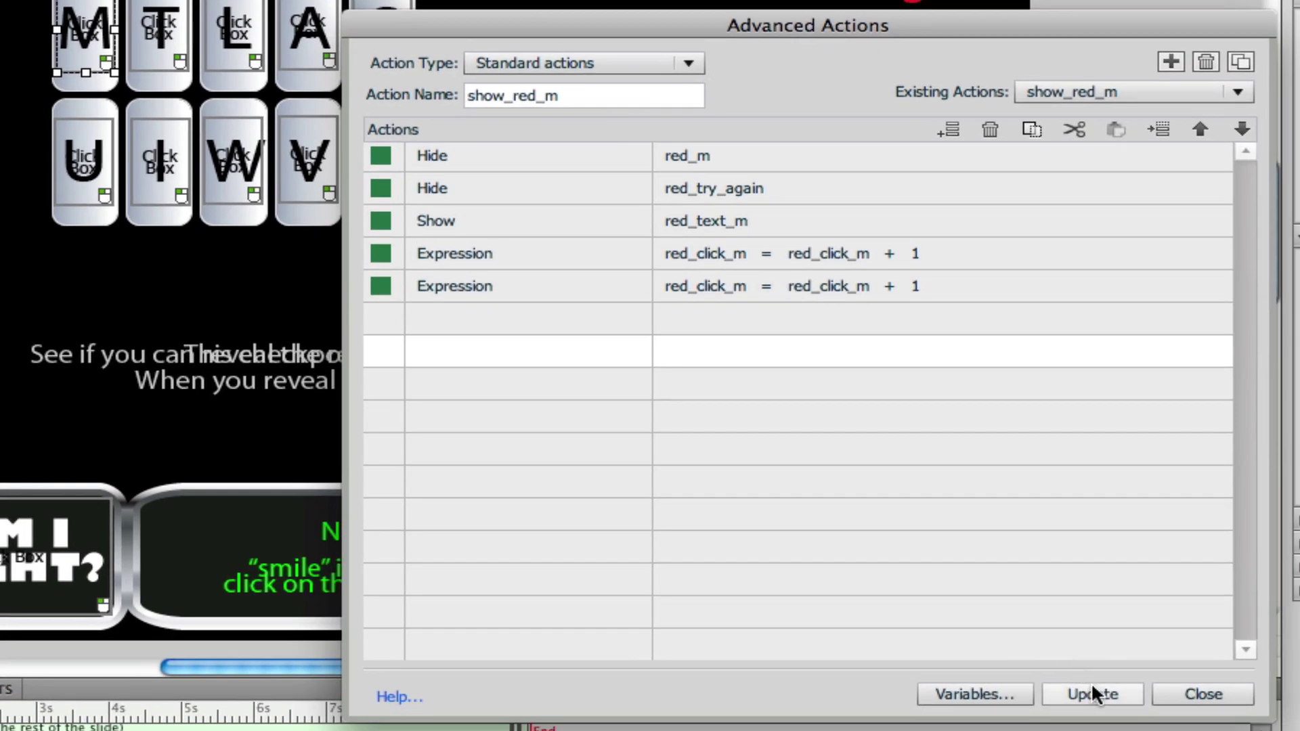
Step: Remove the duplicate fifth expression row and close Advanced Actions with Don't save
{"action": "left_click", "coordinate": [1091, 693]}
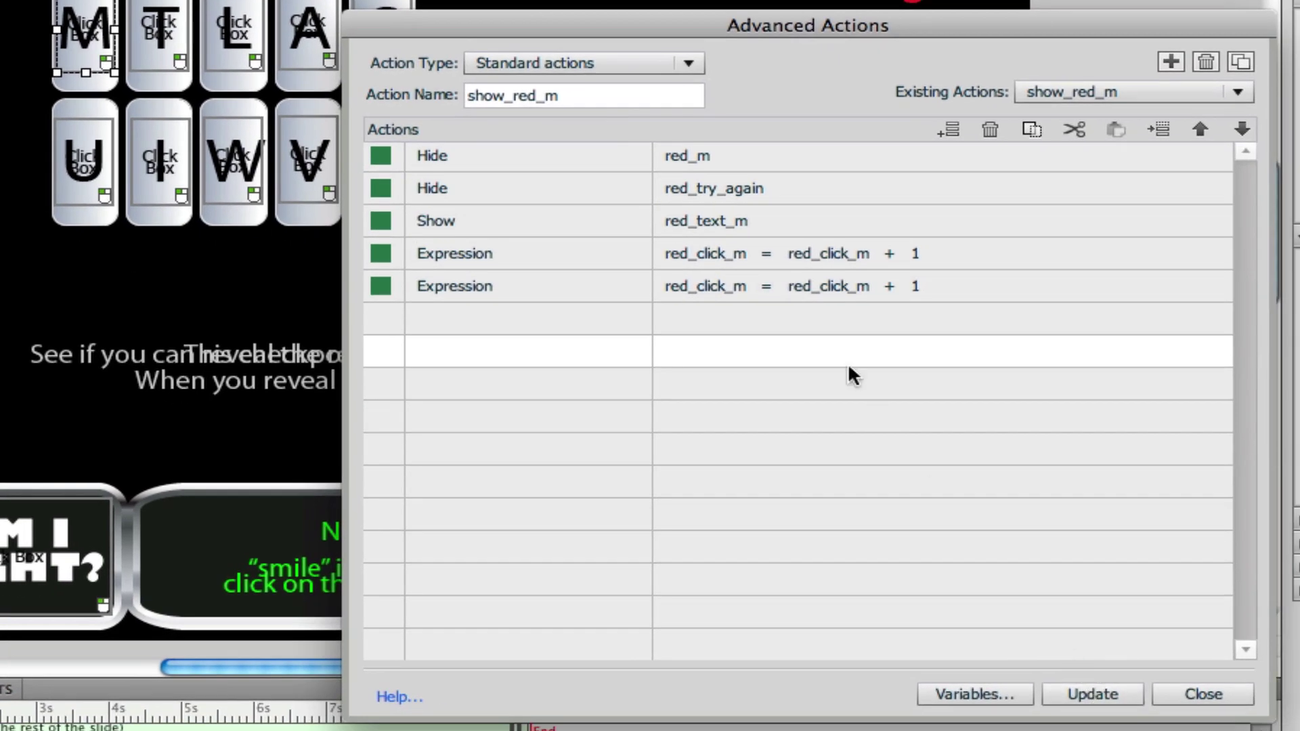
{"action": "left_click", "coordinate": [949, 290]}
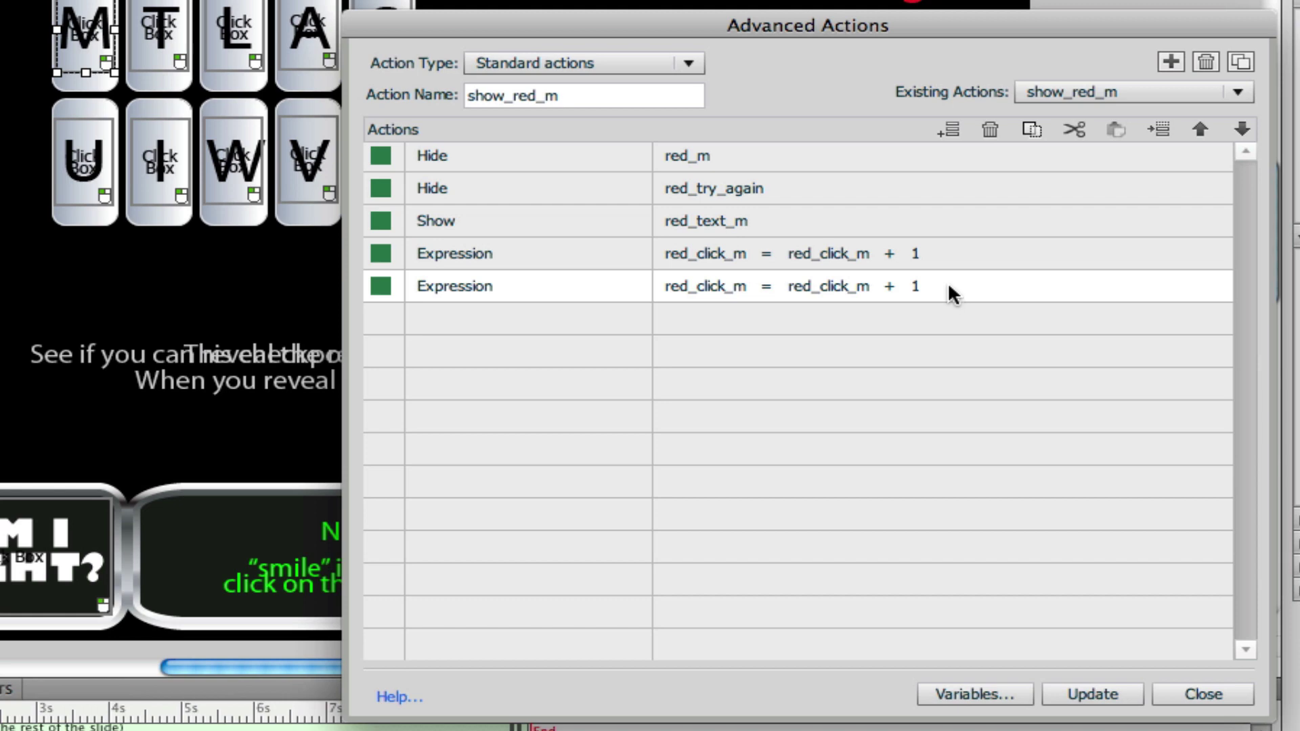
{"action": "left_click", "coordinate": [997, 128]}
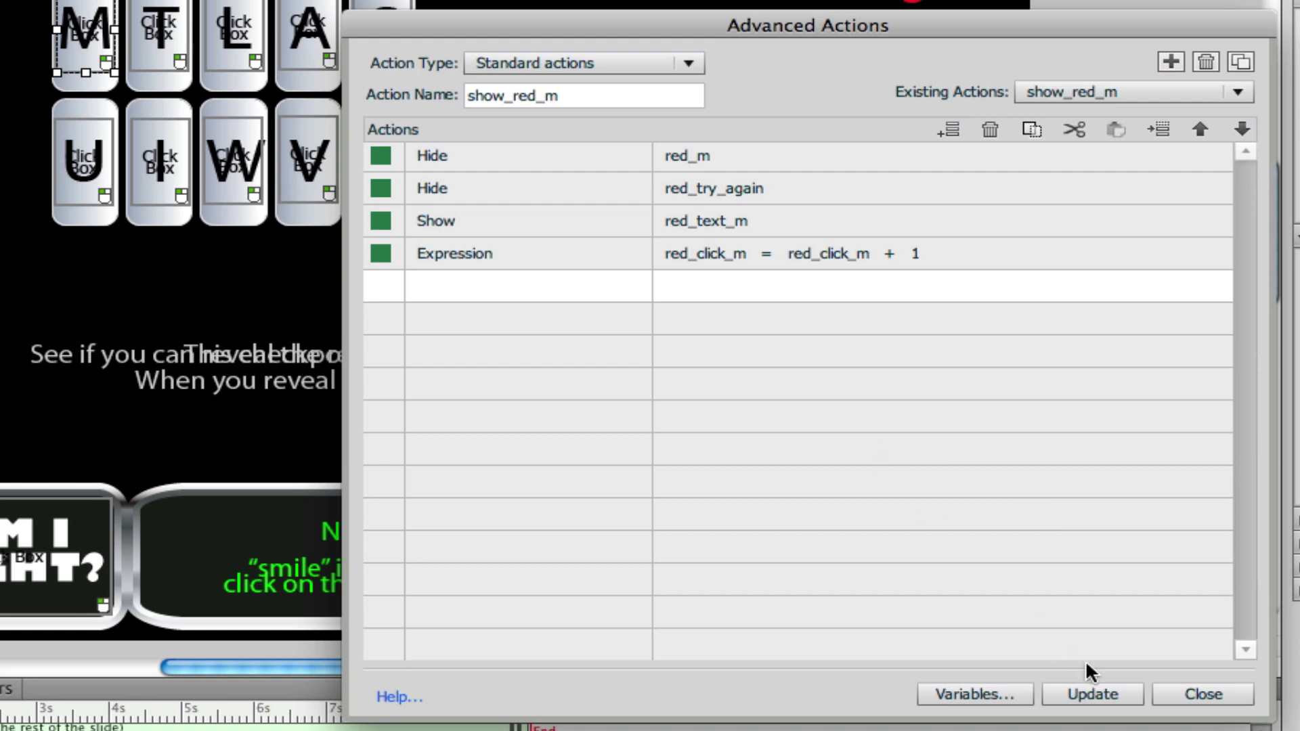
{"action": "left_click", "coordinate": [1209, 703]}
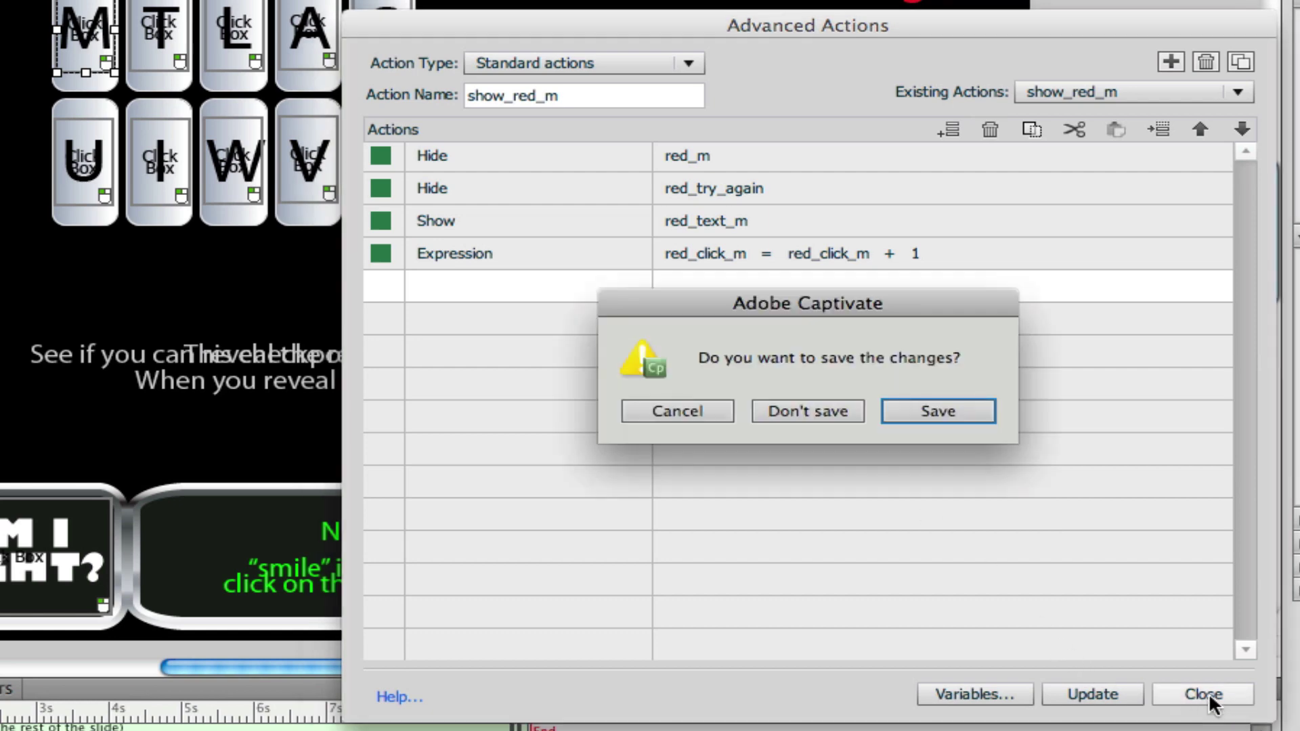
{"action": "left_click", "coordinate": [803, 411]}
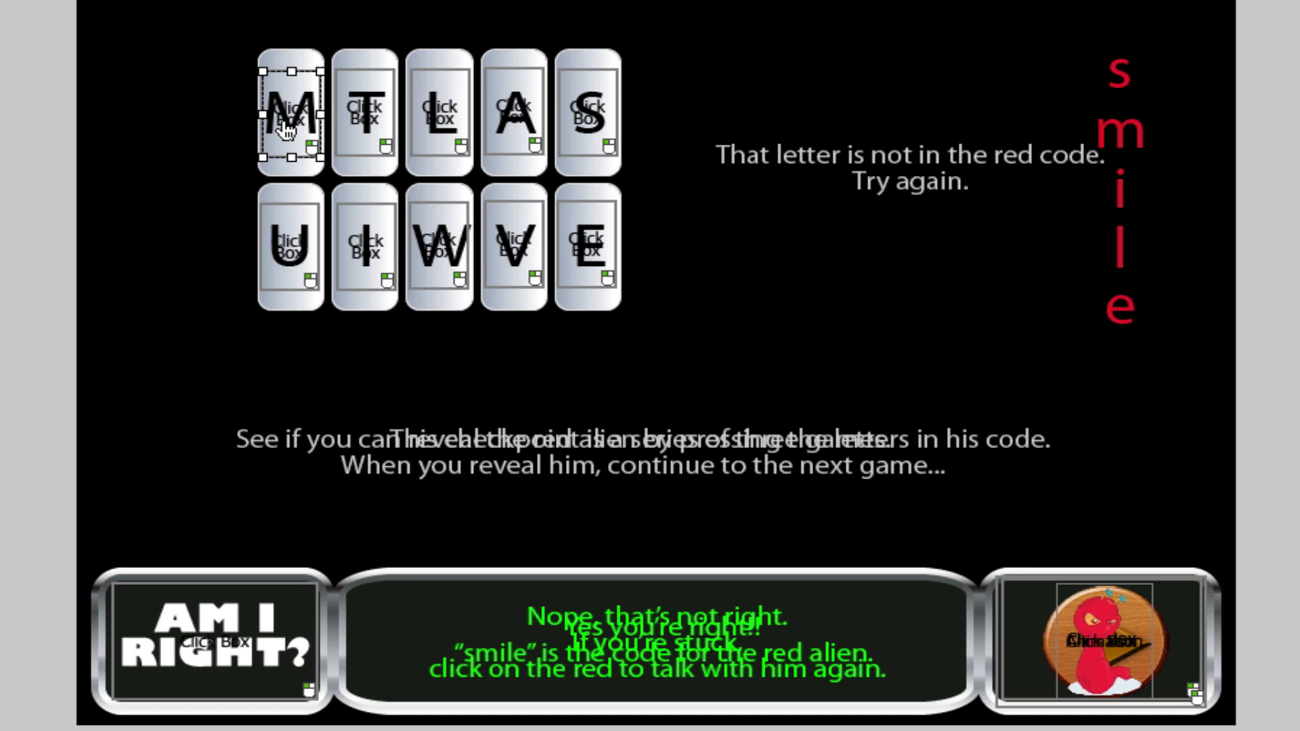
{"action": "left_click", "coordinate": [362, 122]}
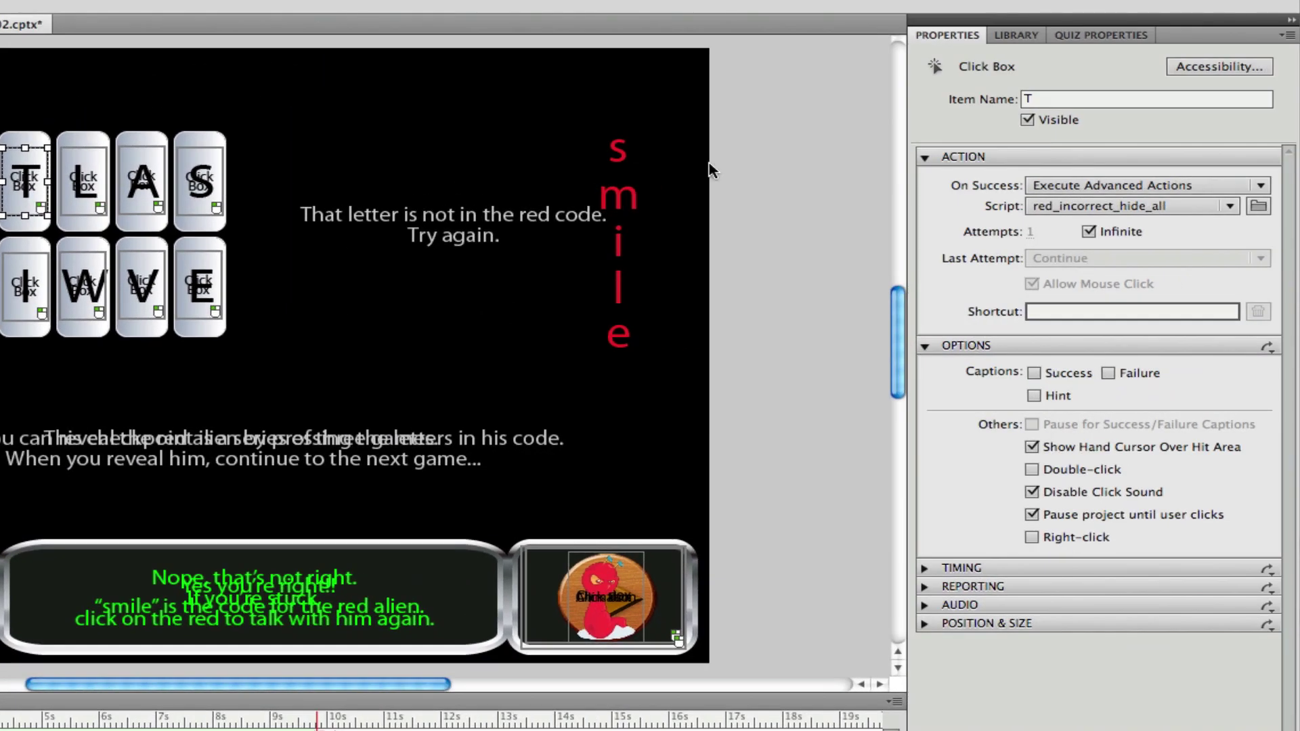
{"action": "left_click", "coordinate": [1258, 207]}
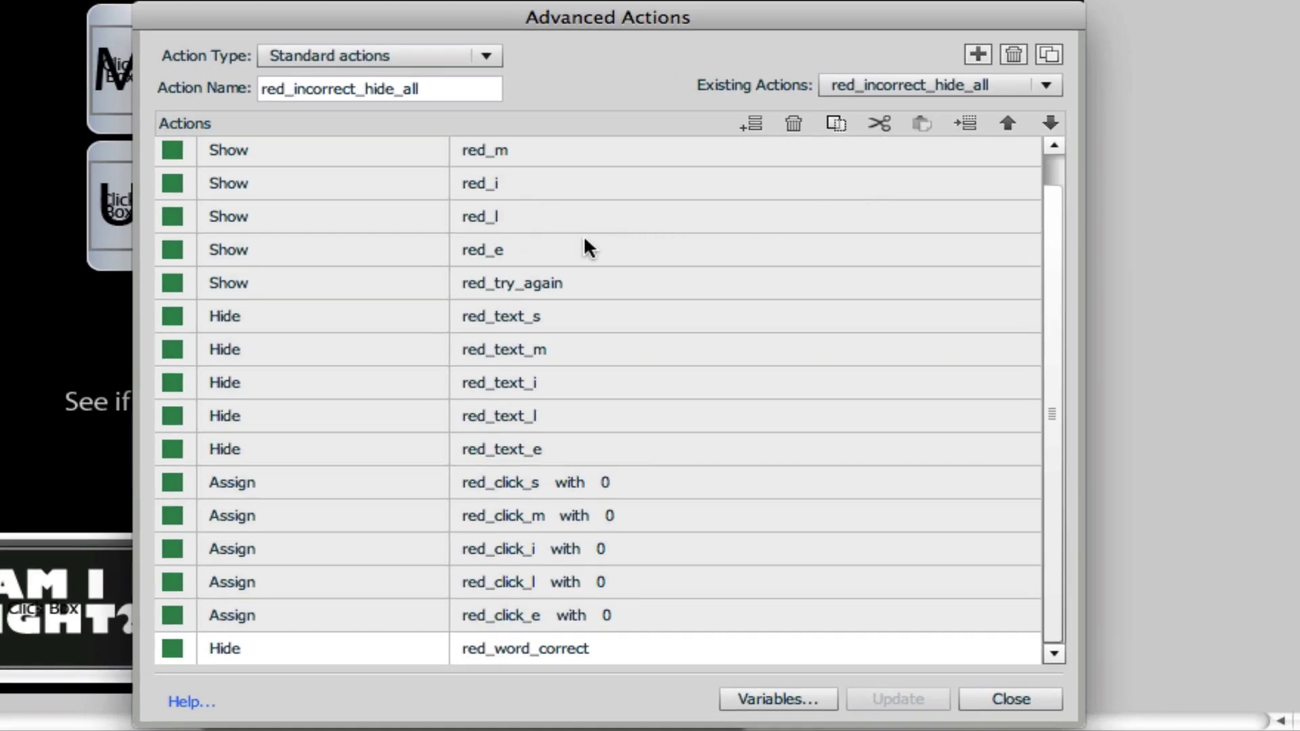
{"action": "scroll", "coordinate": [584, 241], "scroll_direction": "up", "scroll_amount": 1}
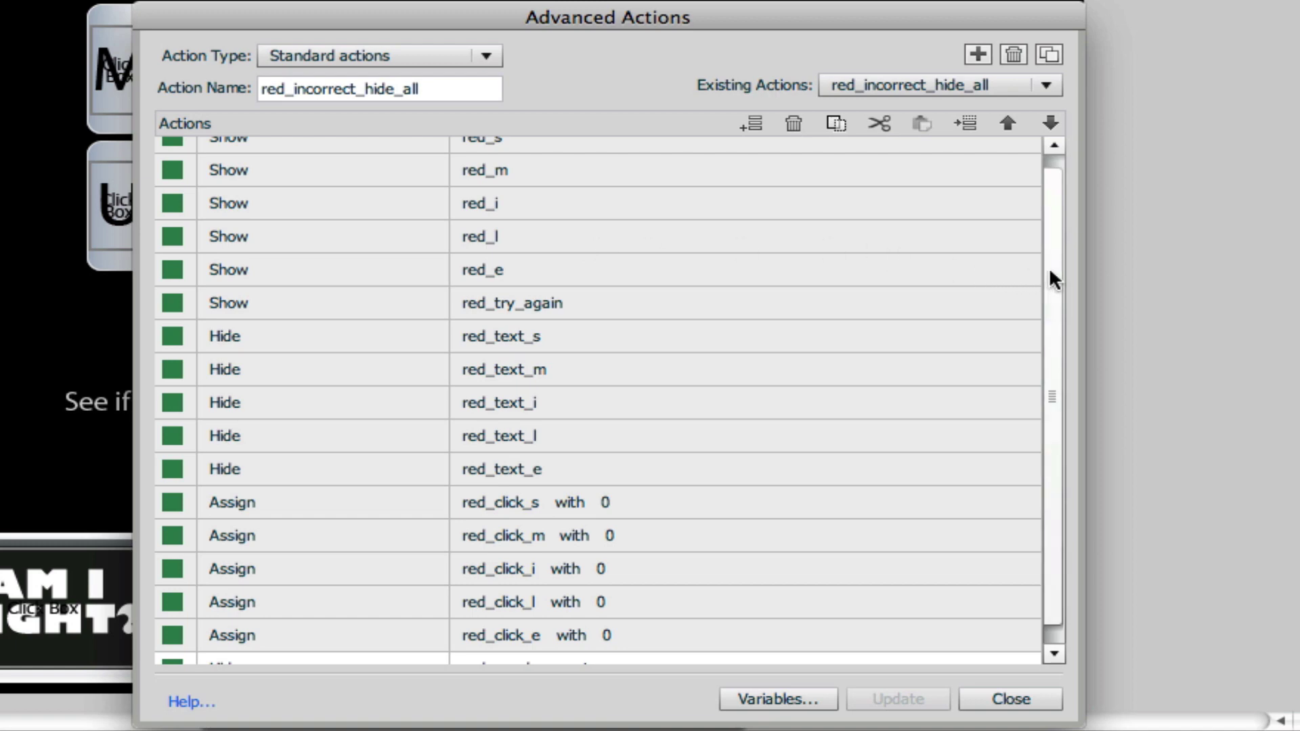
{"action": "left_click_drag", "start_coordinate": [1049, 267], "coordinate": [1040, 234]}
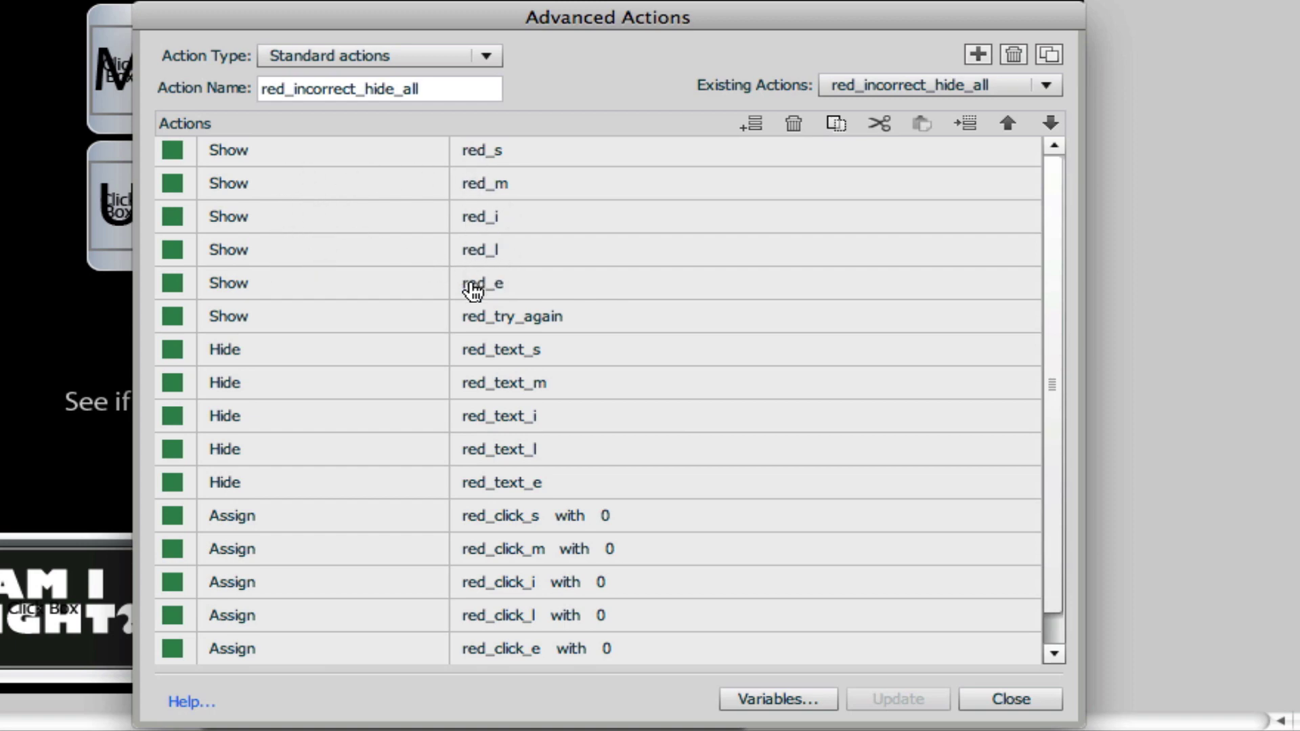
{"action": "scroll", "coordinate": [337, 361], "scroll_direction": "down", "scroll_amount": 1}
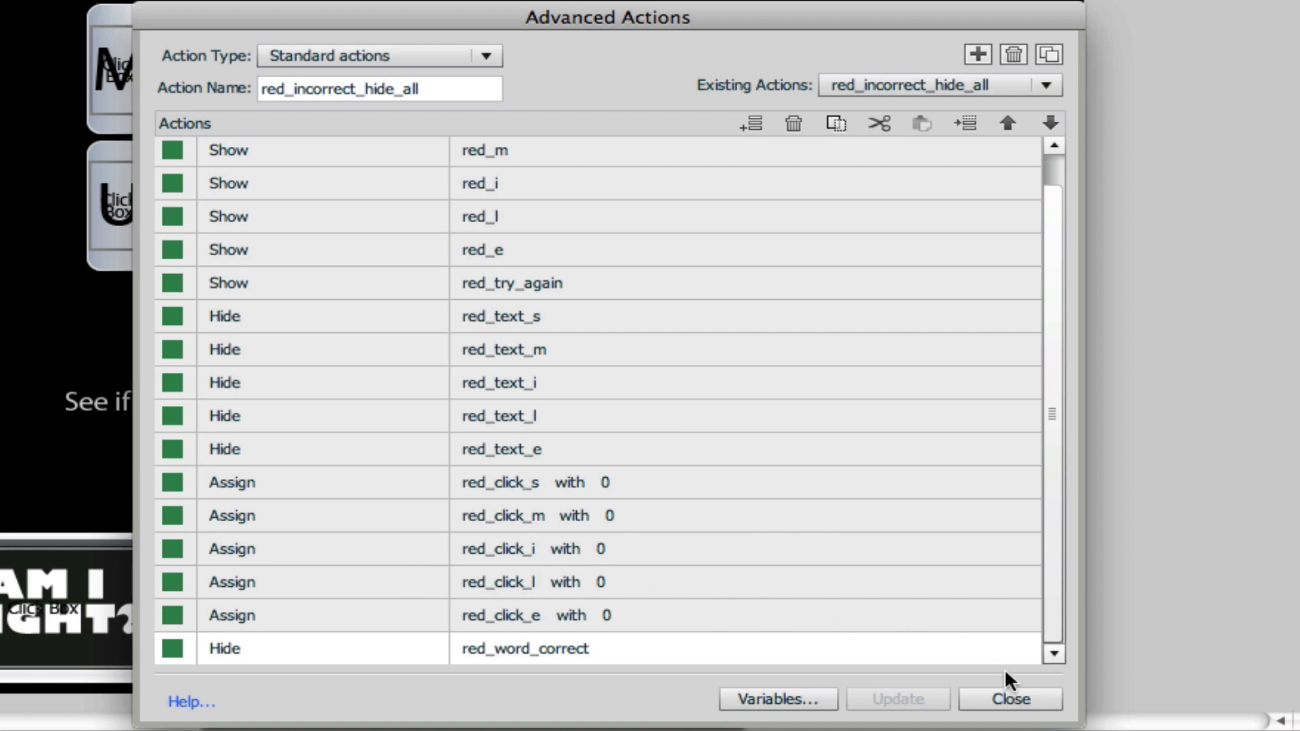
{"action": "left_click", "coordinate": [1020, 699]}
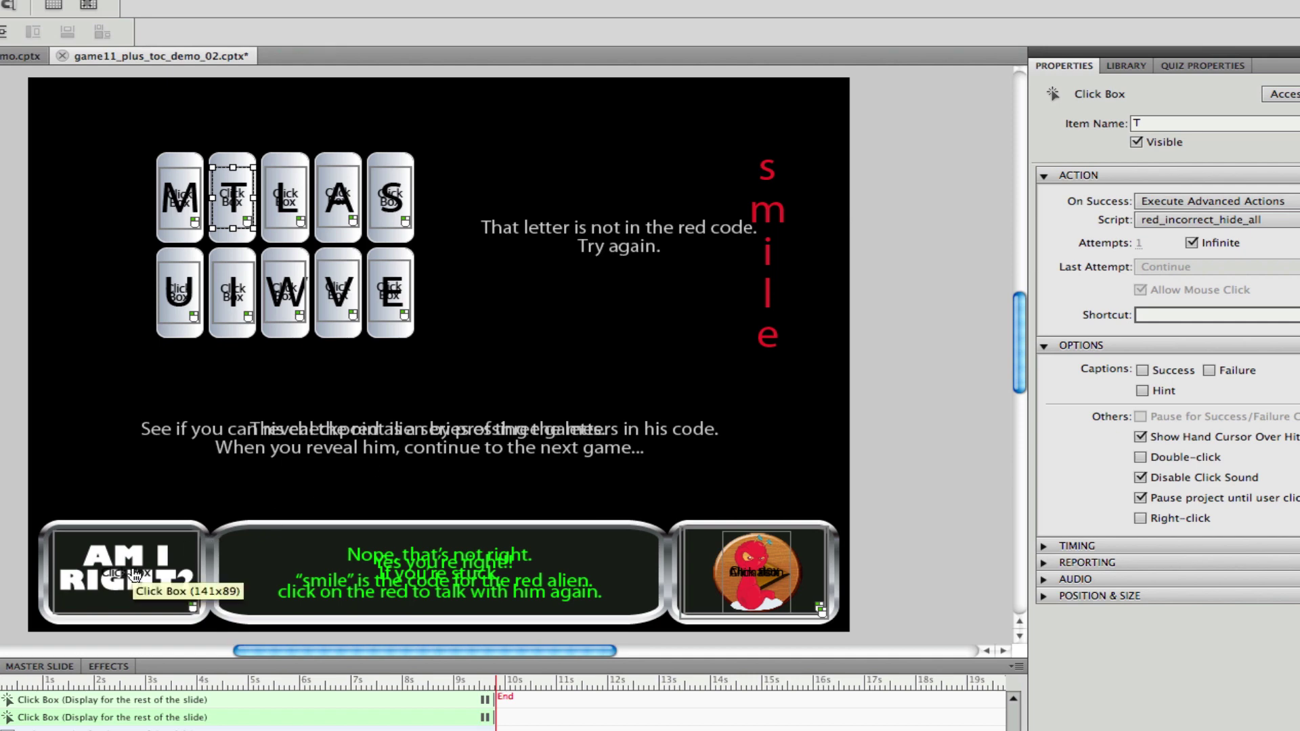
Step: Open red_word_check from the AM I RIGHT? box, keeping redcorrect's all-conditions-true setting
{"action": "left_click", "coordinate": [135, 575]}
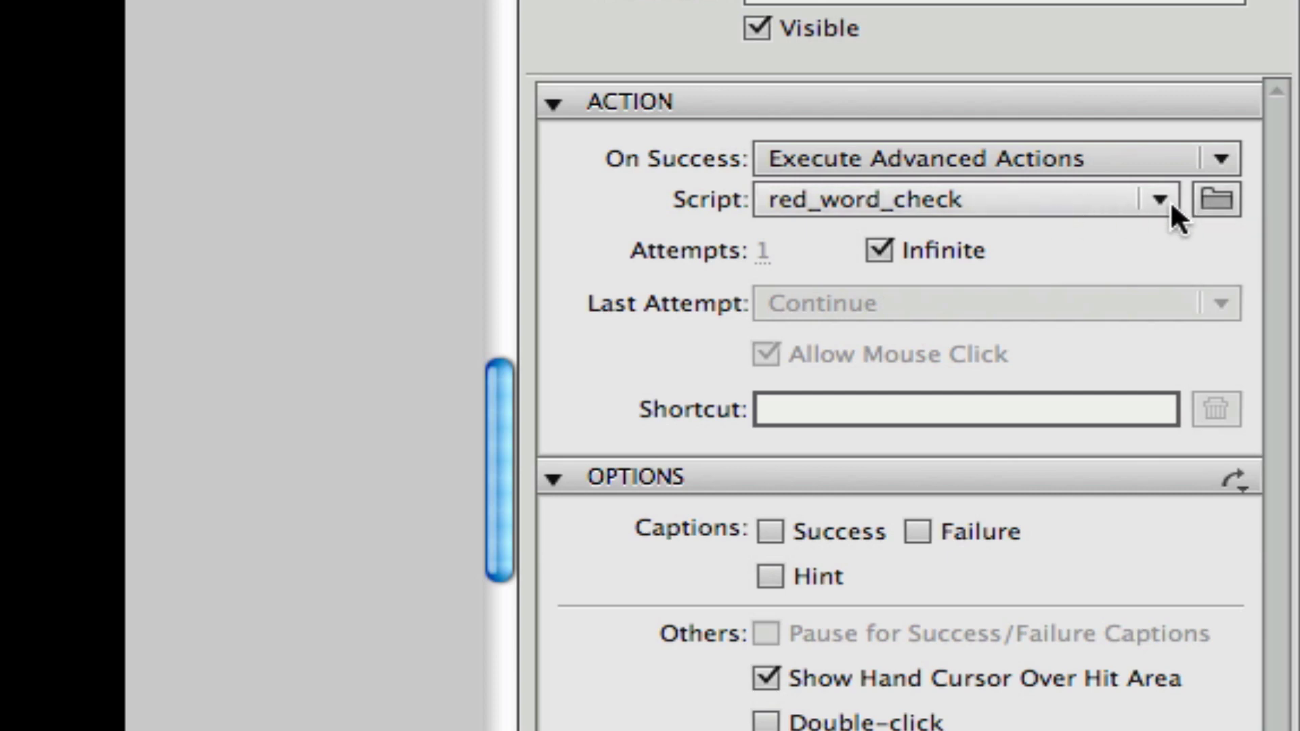
{"action": "left_click", "coordinate": [1215, 199]}
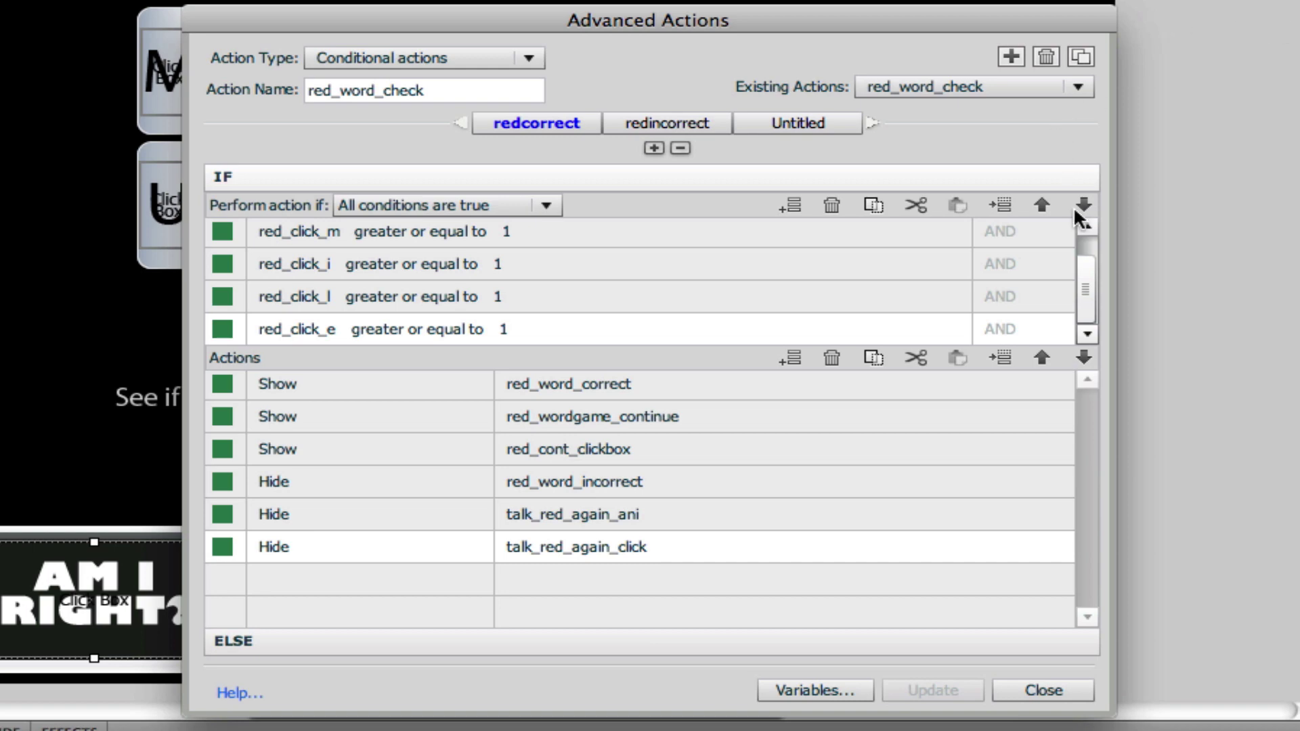
{"action": "mouse_move", "coordinate": [1083, 291]}
{"action": "left_mouse_down"}
{"action": "mouse_move", "coordinate": [1083, 273]}
{"action": "mouse_move", "coordinate": [1078, 288]}
{"action": "left_mouse_up"}
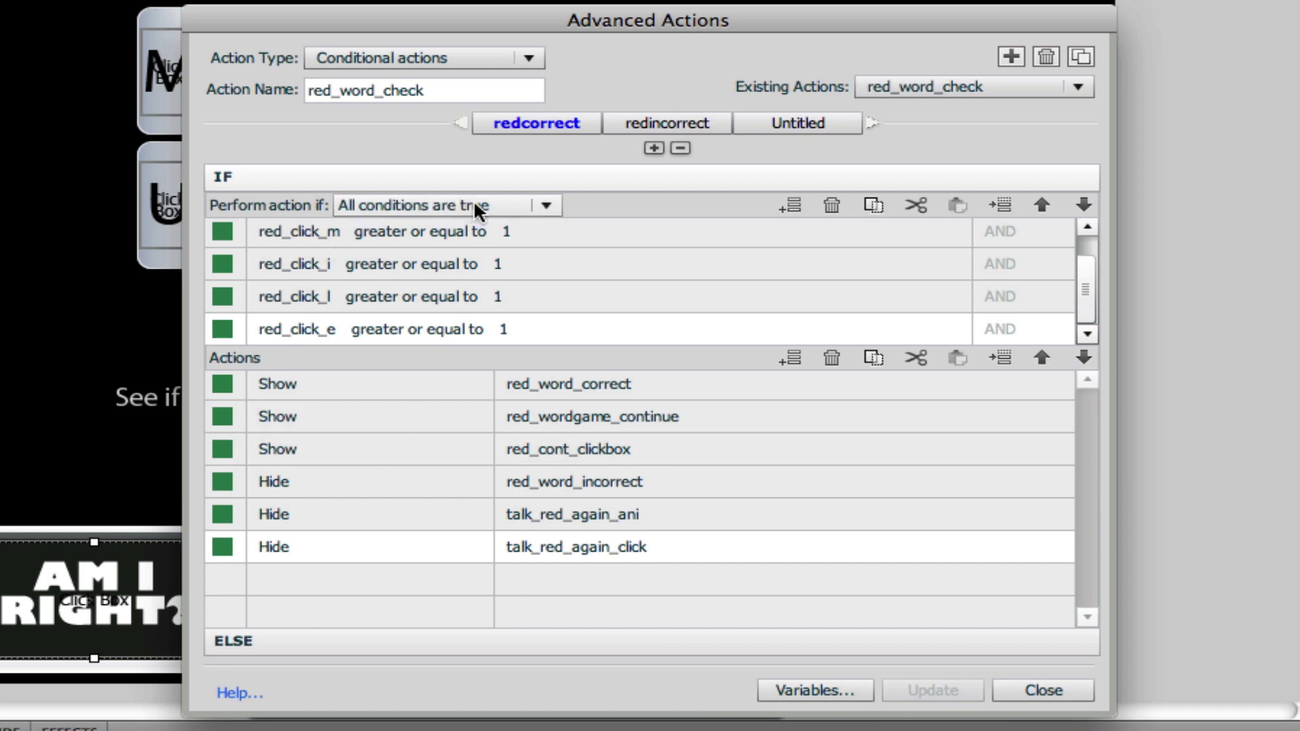
{"action": "left_click", "coordinate": [549, 203]}
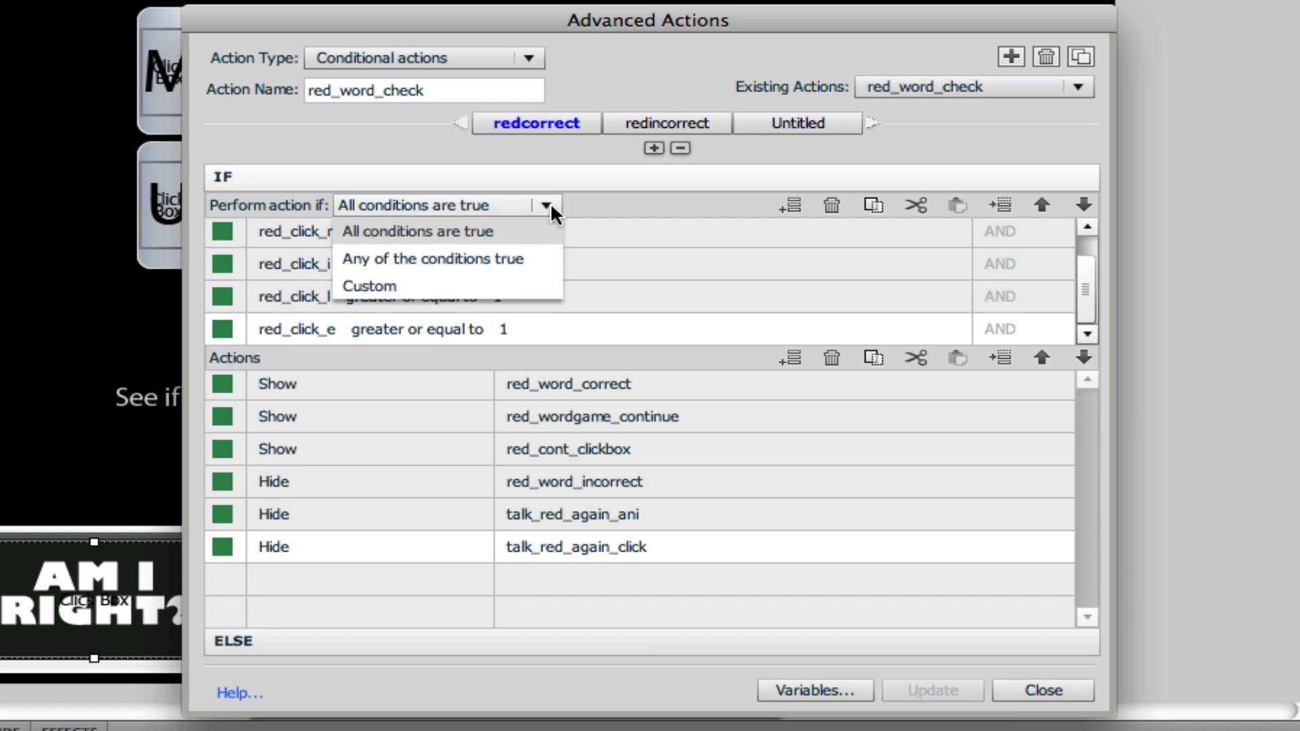
{"action": "left_click", "coordinate": [526, 229]}
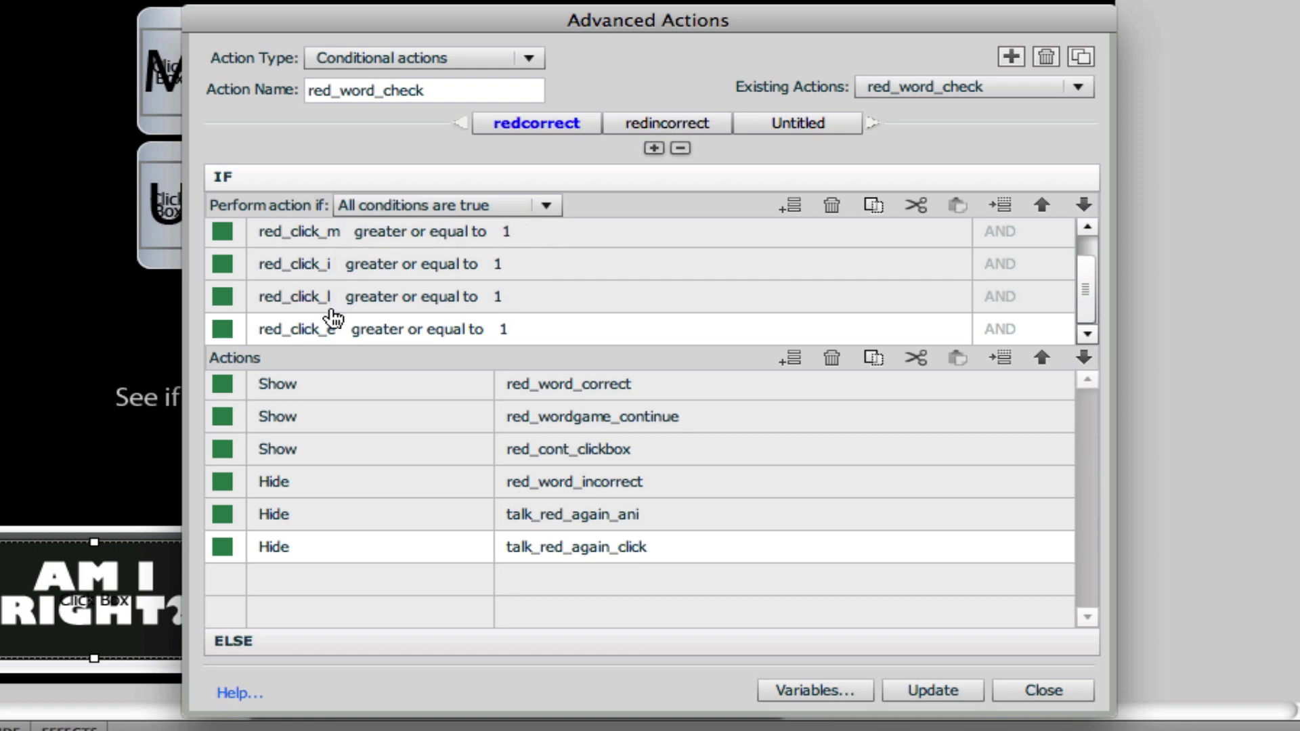
{"action": "left_click_drag", "start_coordinate": [1081, 283], "coordinate": [1078, 253]}
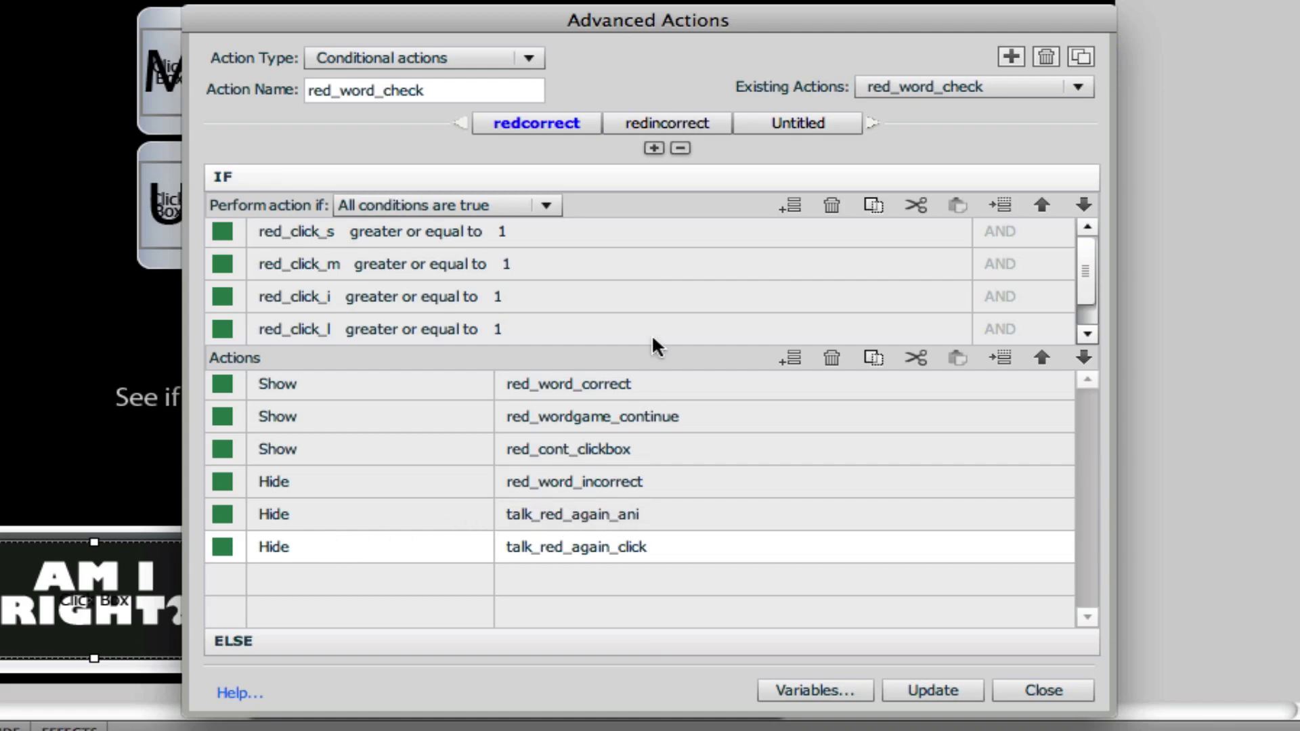
Step: Compare red_word_check's redincorrect and redcorrect branches, ending on redincorrect, then close the window
{"action": "left_click", "coordinate": [660, 122]}
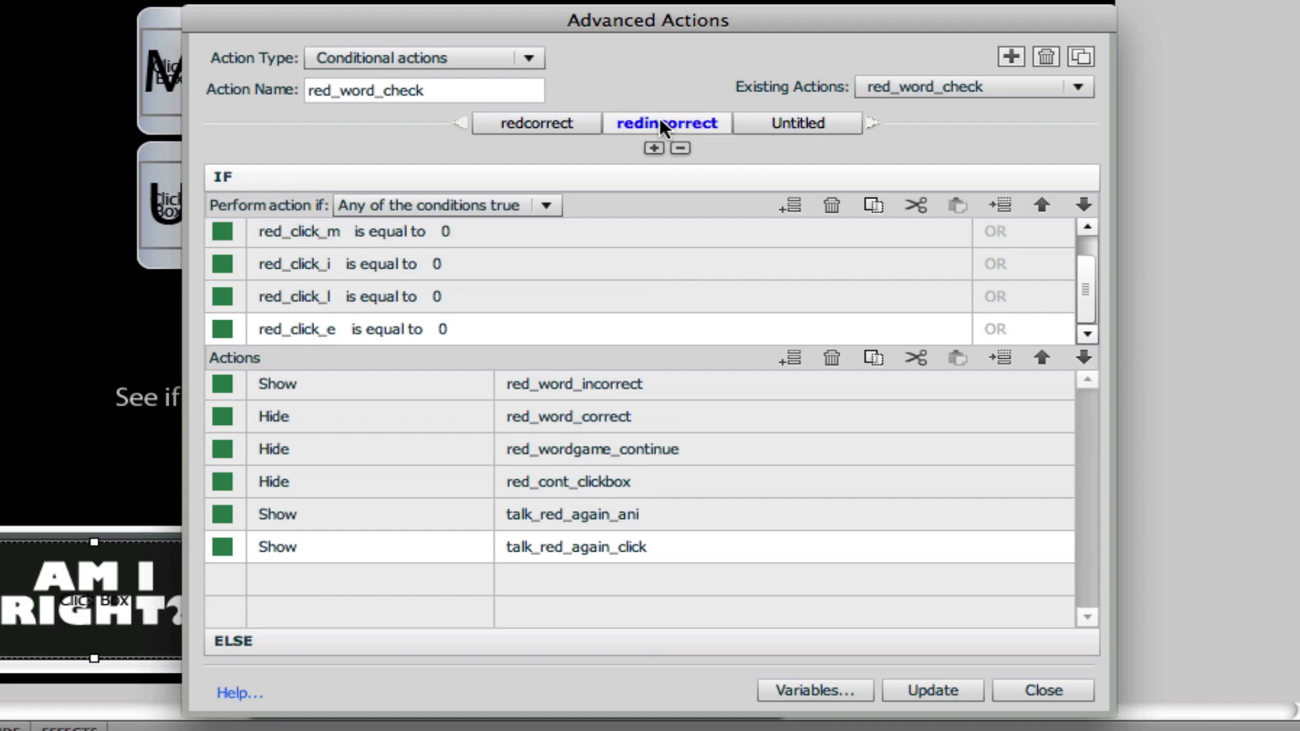
{"action": "left_click", "coordinate": [558, 123]}
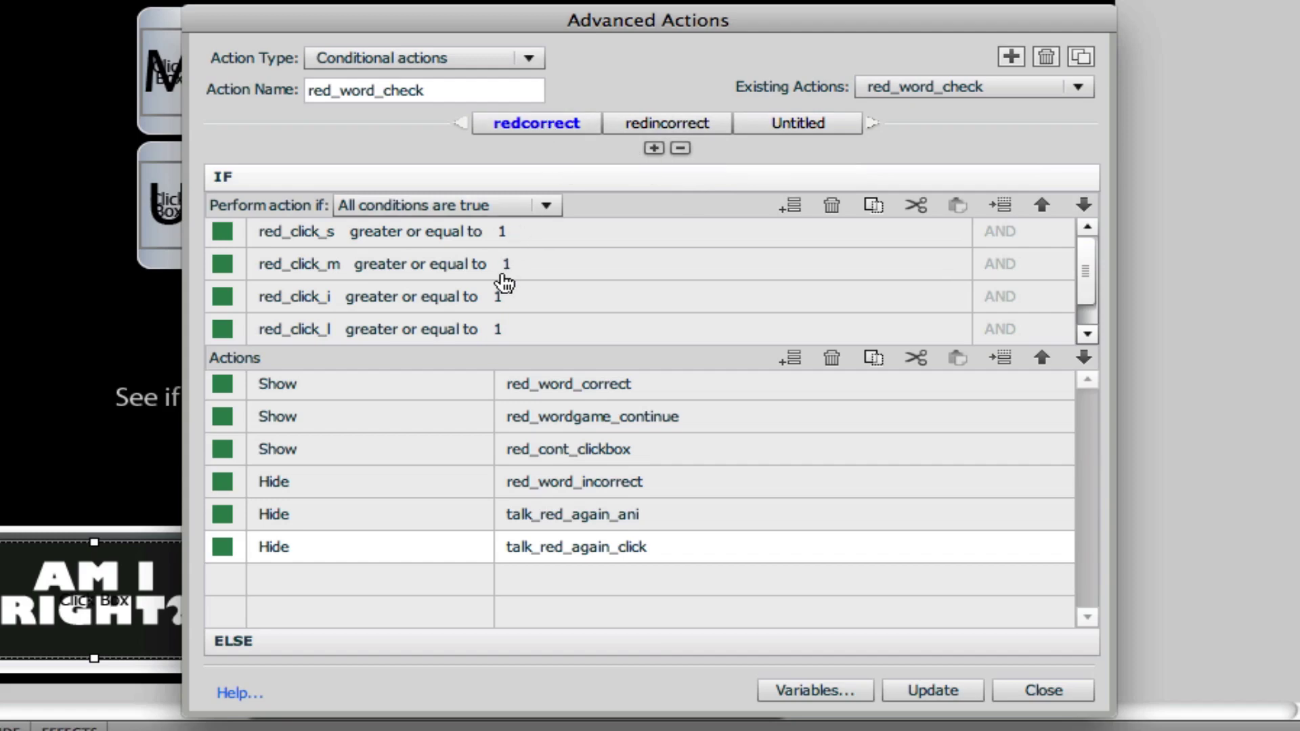
{"action": "left_click", "coordinate": [670, 121]}
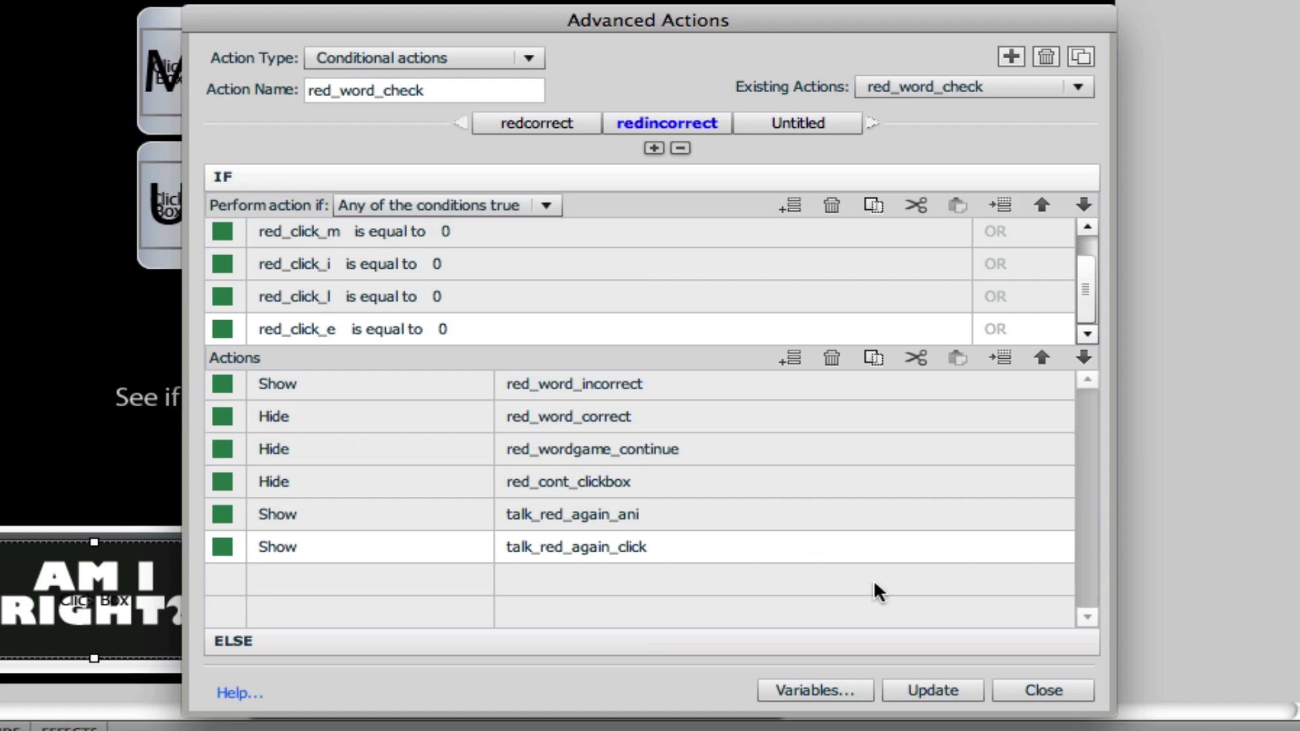
{"action": "left_click", "coordinate": [1057, 694]}
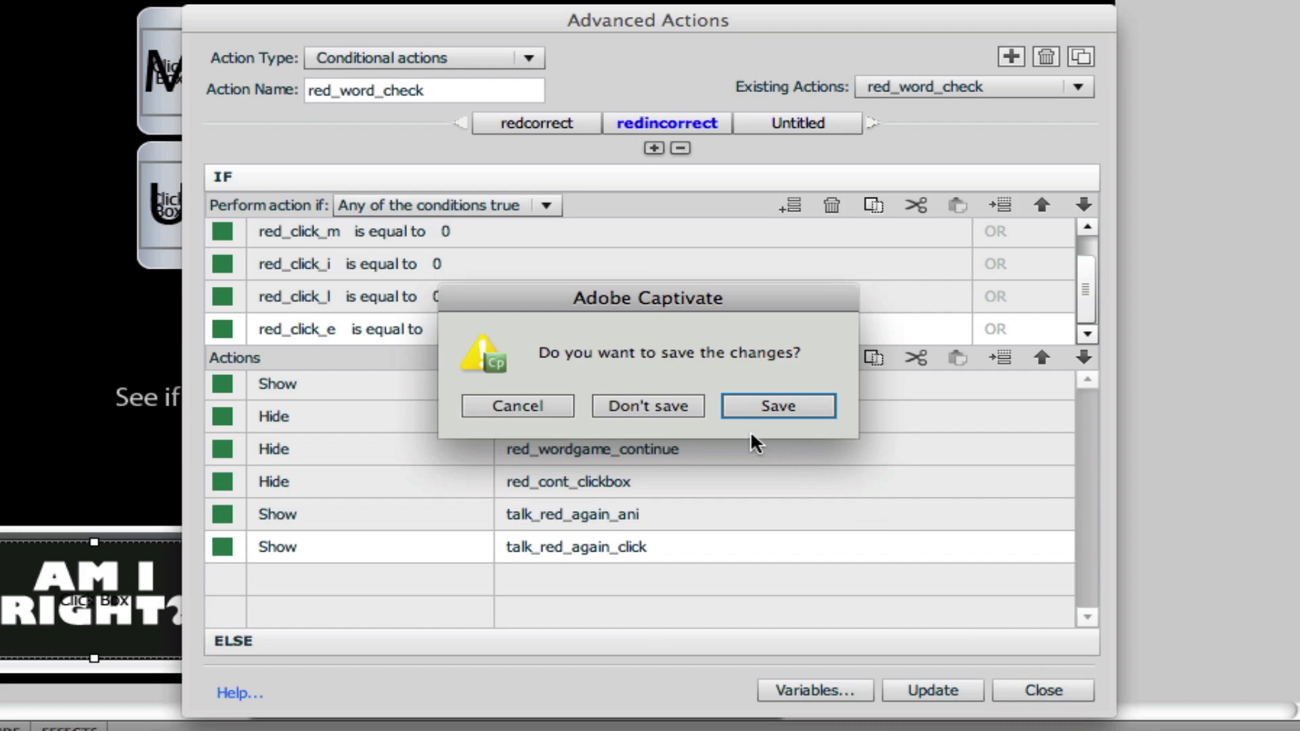
Step: Discard the red_word_check changes by choosing Don't save
{"action": "left_click", "coordinate": [657, 401]}
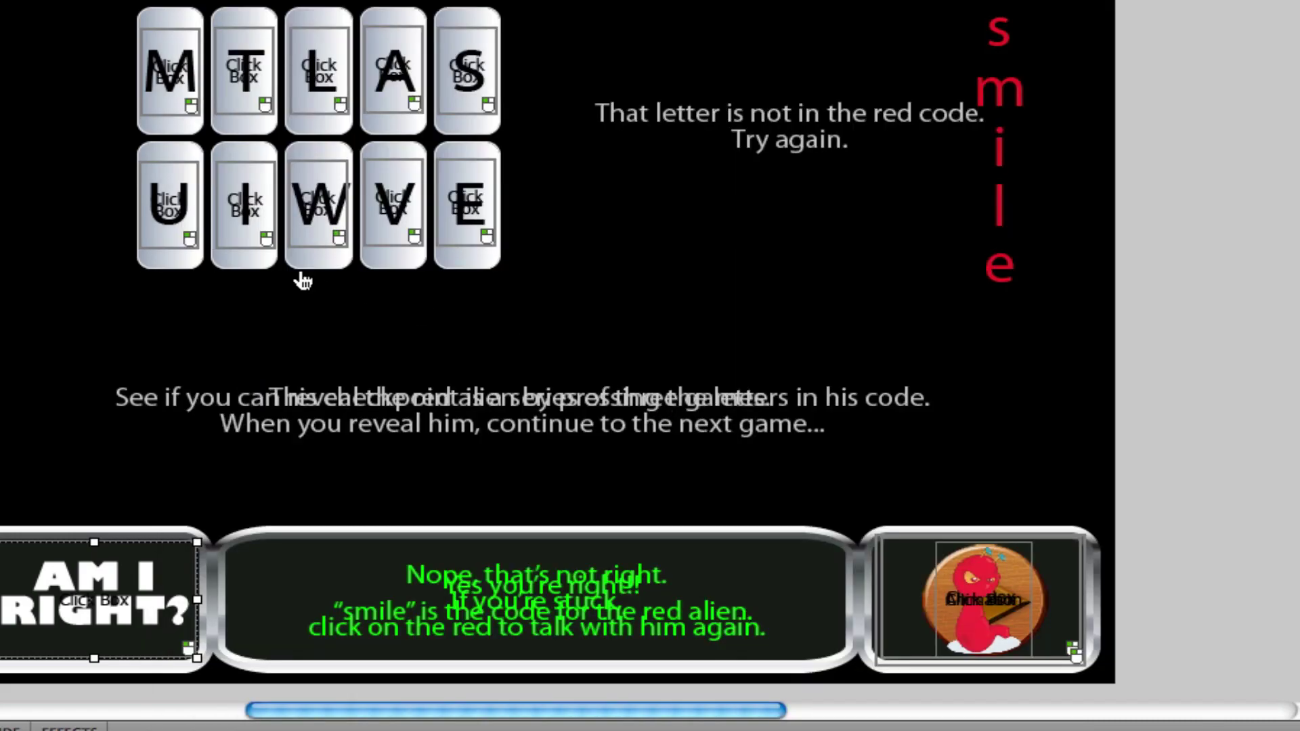